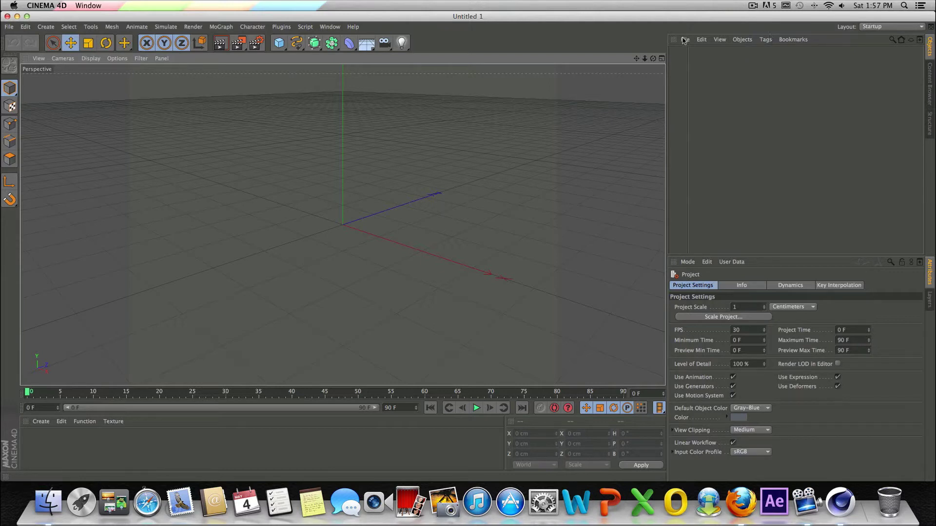
# - Add a text spline to the scene and change its text to "S"
pyautogui.moveTo(652, 61); pyautogui.dragTo(623, 88)
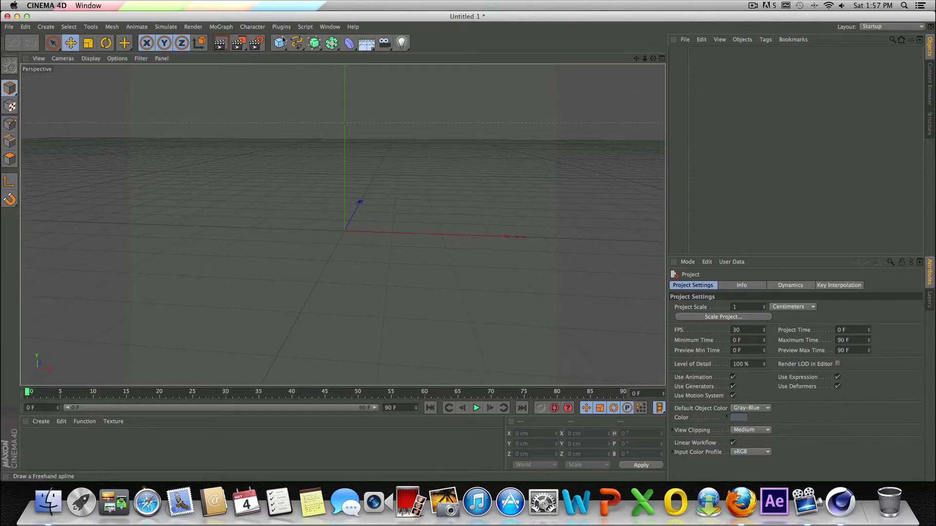
pyautogui.click(297, 43)
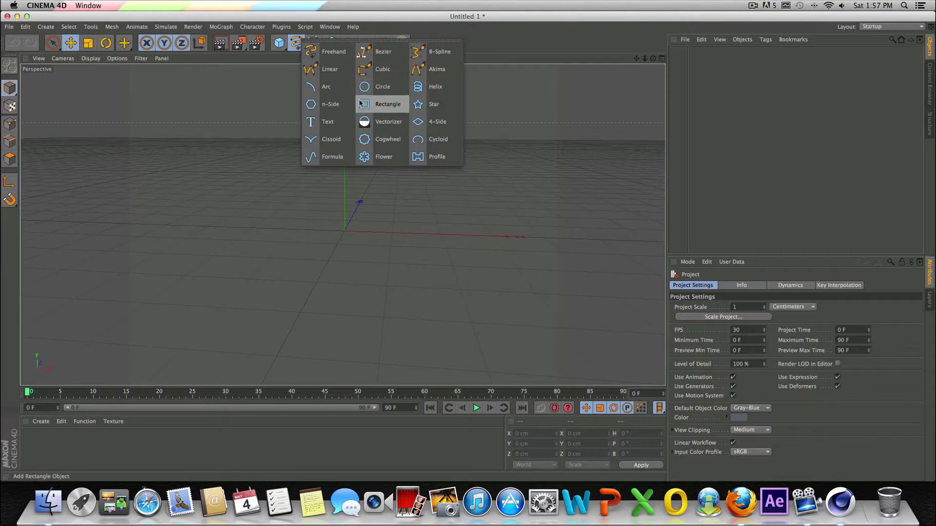
pyautogui.click(337, 121)
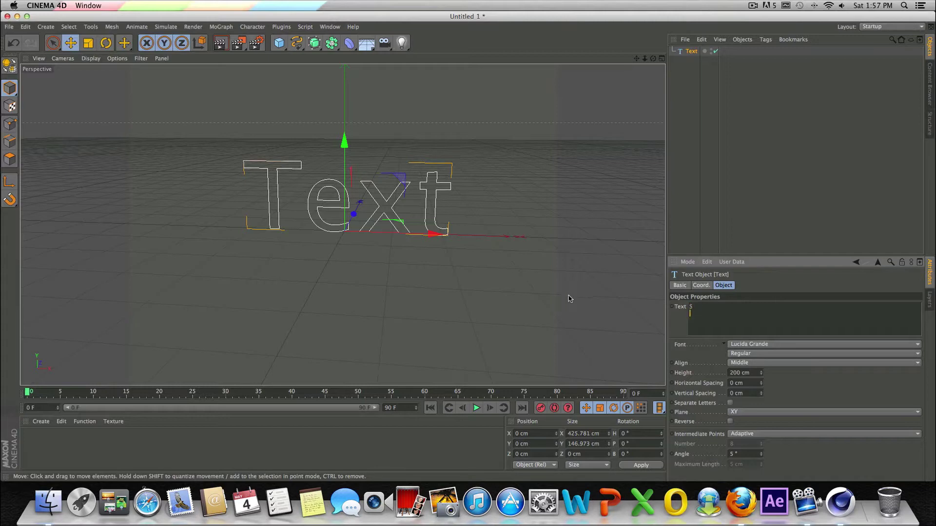
# - Set the font of the "S" text spline to REBOARD
pyautogui.click(739, 347)
pyautogui.scroll(5, 779, 335)
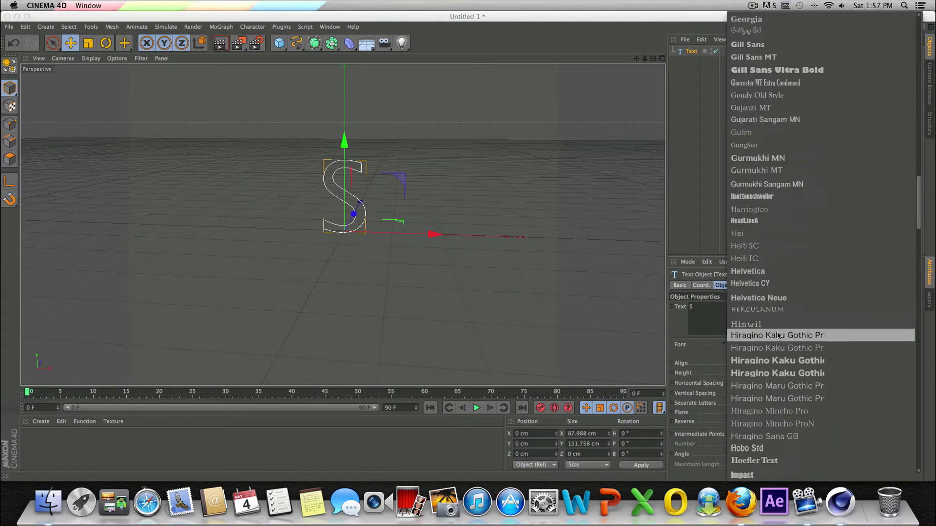
pyautogui.scroll(15, 779, 335)
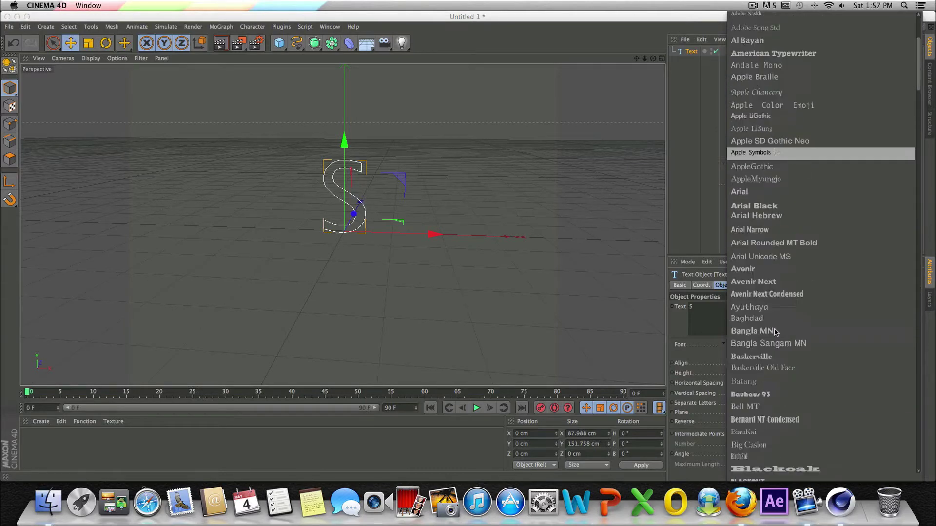
pyautogui.scroll(-20, 775, 333)
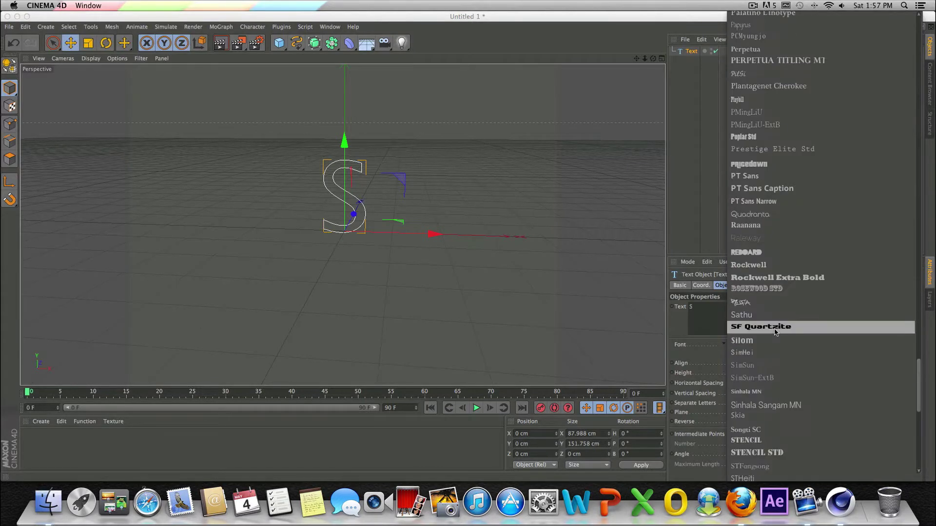
pyautogui.click(765, 253)
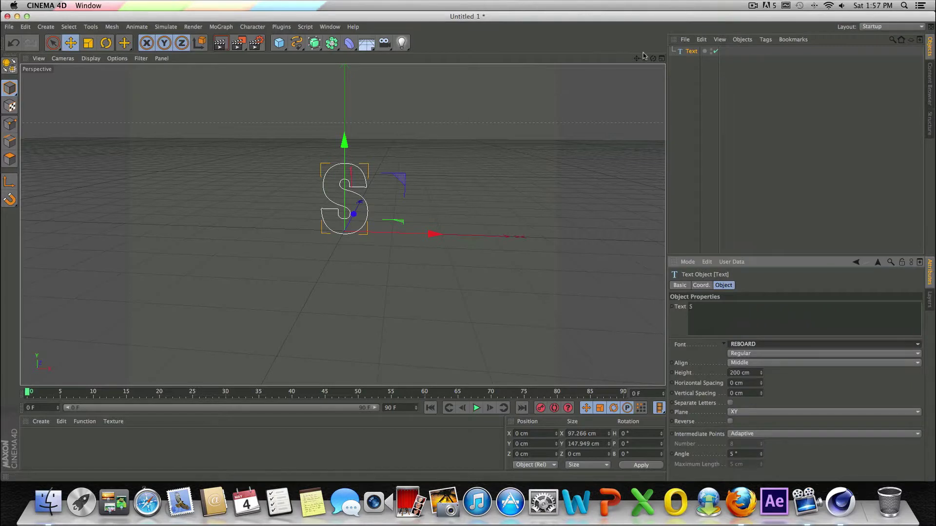
# - Draw a wavy five-point B-spline in the Top view, starting near the text and running about 300 cm along the Z axis
pyautogui.moveTo(653, 58); pyautogui.dragTo(638, 80)
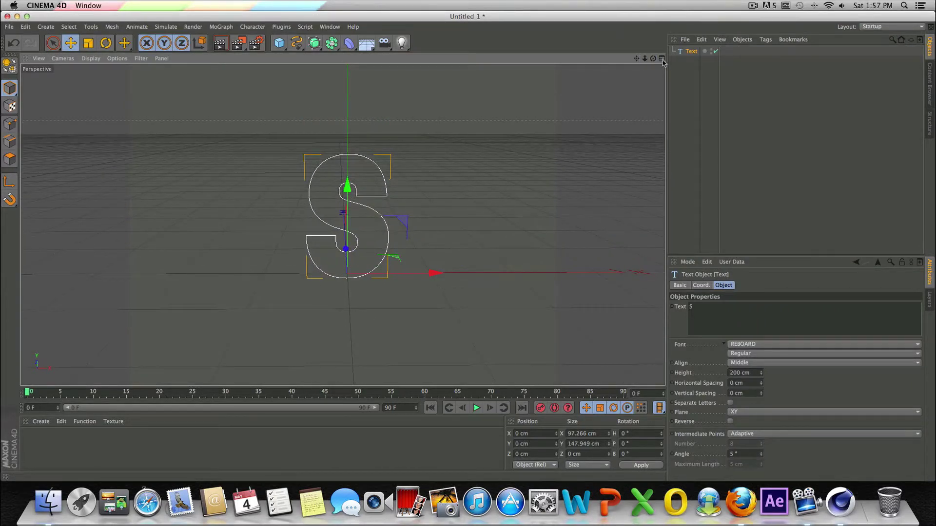
pyautogui.click(661, 59)
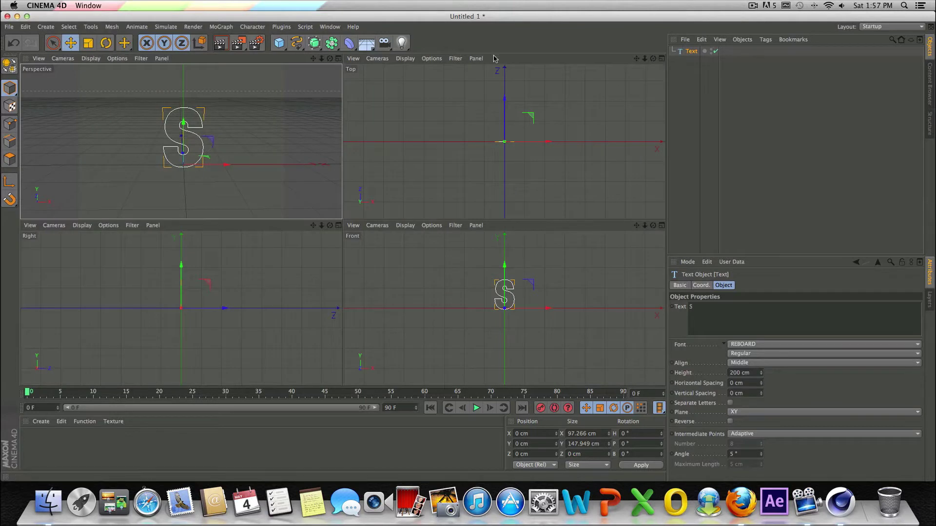
pyautogui.click(661, 59)
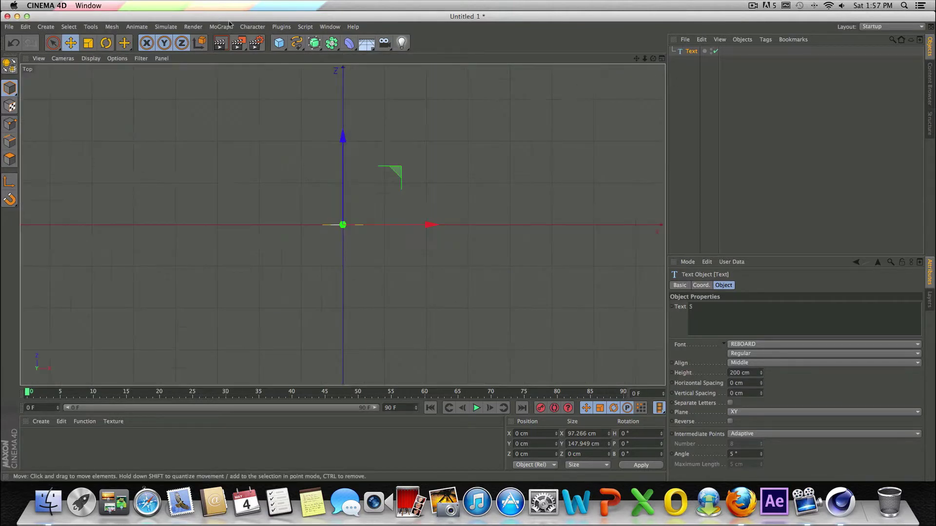
pyautogui.click(298, 45)
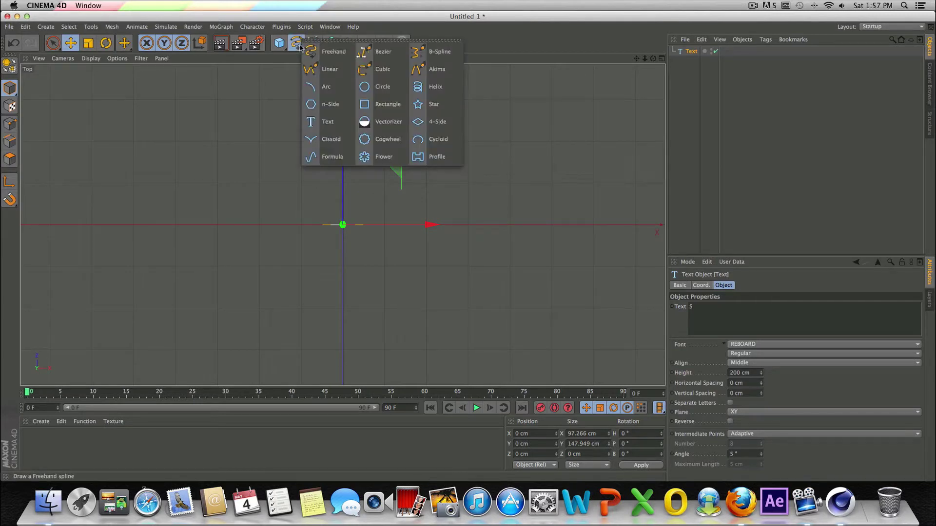
pyautogui.click(439, 51)
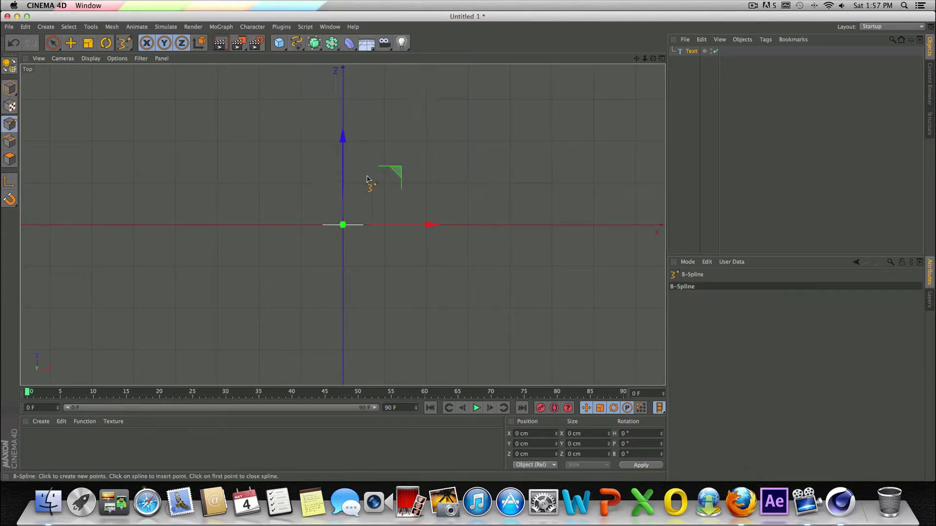
pyautogui.click(353, 211)
pyautogui.scroll(3, 355, 197)
pyautogui.moveTo(380, 175)
pyautogui.mouseDown()
pyautogui.moveTo(361, 146)
pyautogui.moveTo(384, 177)
pyautogui.mouseUp()
pyautogui.moveTo(392, 138); pyautogui.dragTo(362, 121)
pyautogui.moveTo(636, 58); pyautogui.dragTo(680, 139)
pyautogui.moveTo(350, 142); pyautogui.dragTo(374, 99)
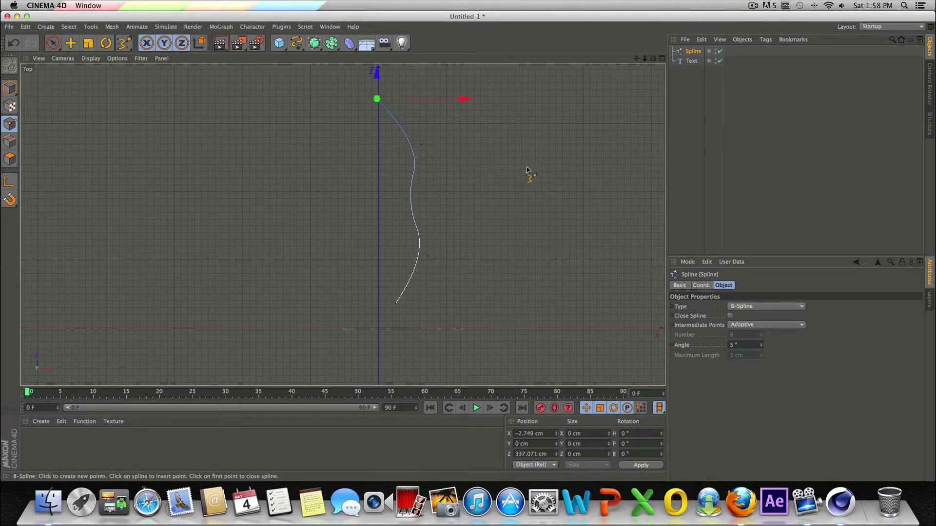
# - Select all points of the wavy spline and move them along X so its end near the text meets the Z axis
pyautogui.click(89, 47)
pyautogui.moveTo(52, 43); pyautogui.dragTo(95, 69)
pyautogui.moveTo(487, 309); pyautogui.dragTo(278, 68)
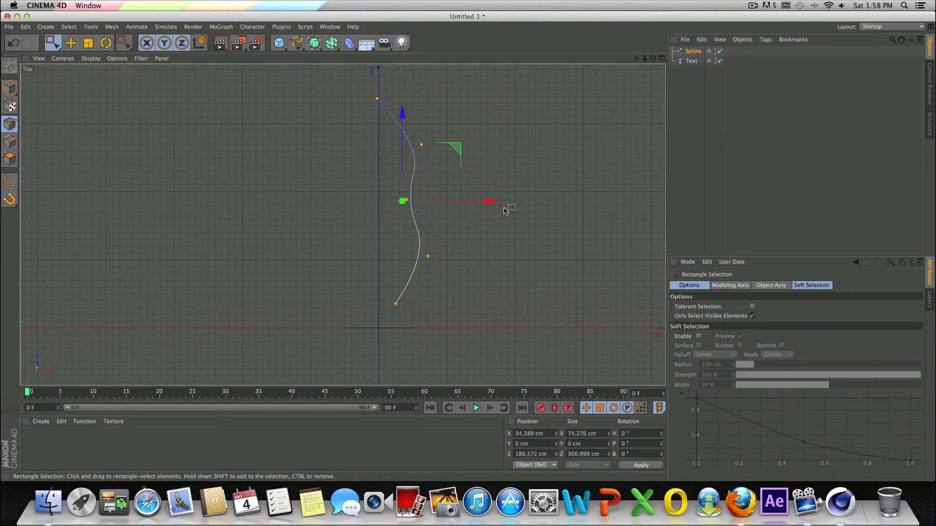
pyautogui.moveTo(494, 201); pyautogui.dragTo(475, 197)
pyautogui.click(684, 156)
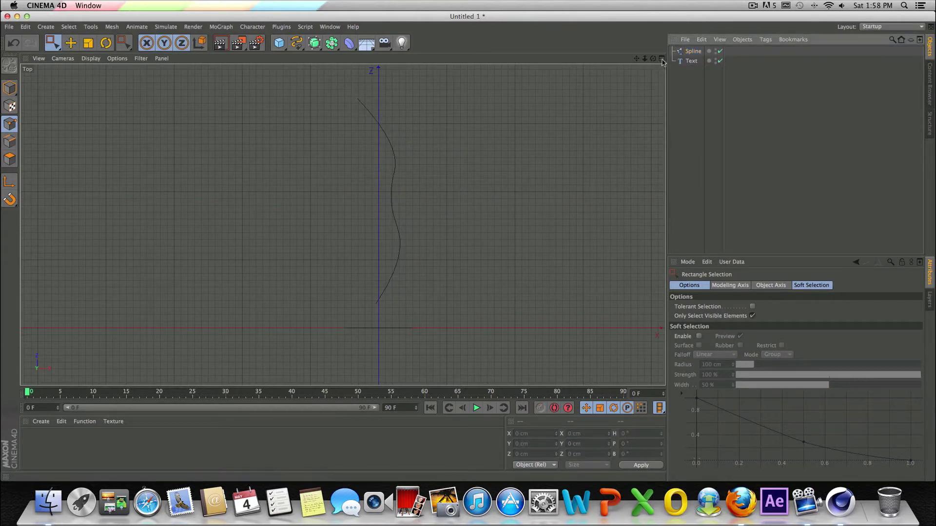
# - Return to the Perspective view and move the Text object above the Spline in the object hierarchy
pyautogui.click(661, 59)
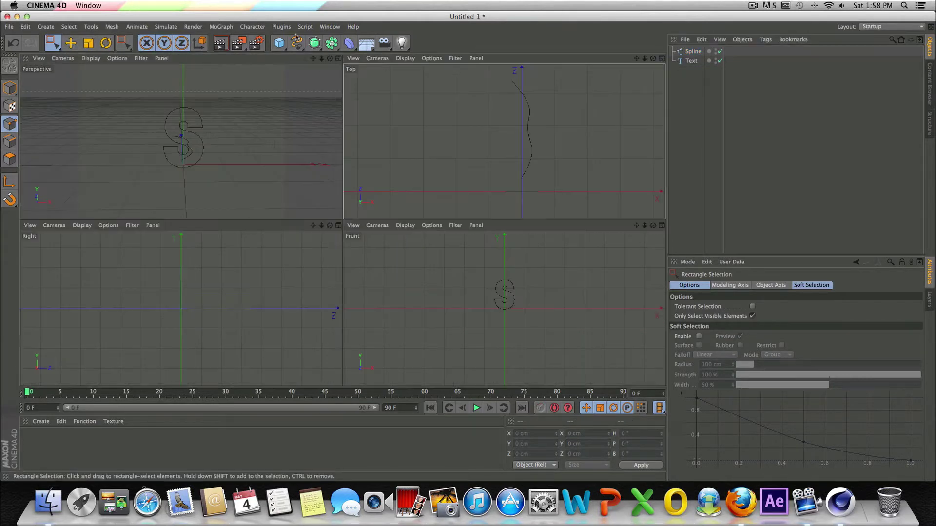
pyautogui.click(338, 58)
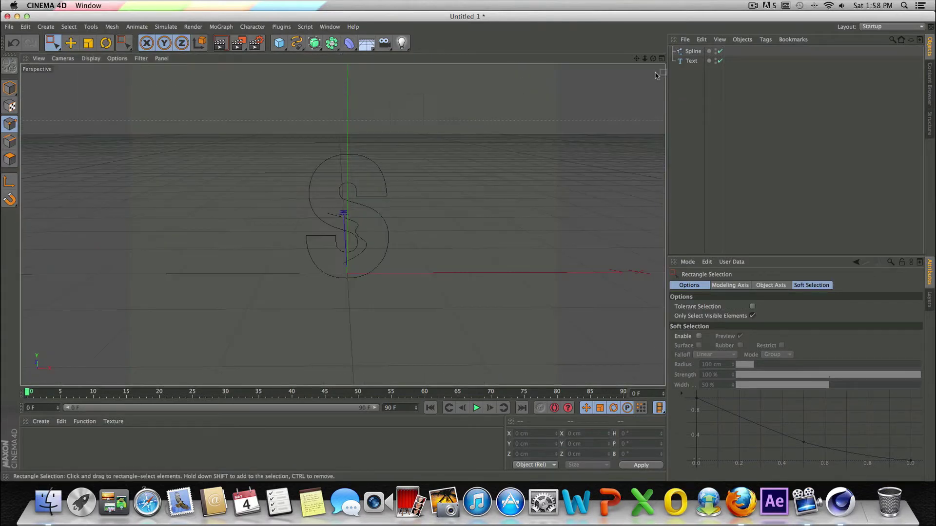
pyautogui.moveTo(652, 58); pyautogui.dragTo(527, 73)
pyautogui.keyDown('alt'); pyautogui.moveTo(342, 225); pyautogui.dragTo(342, 225); pyautogui.keyUp('alt')
pyautogui.moveTo(653, 59); pyautogui.dragTo(689, 53)
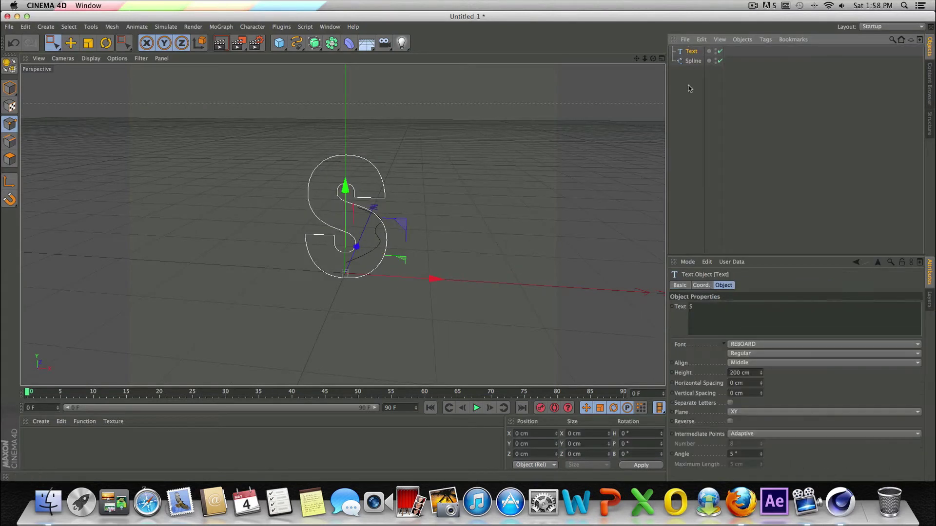
# - Add a Sweep NURBS and nest the Text and Spline objects under it to sweep the letter along the path
pyautogui.click(297, 43)
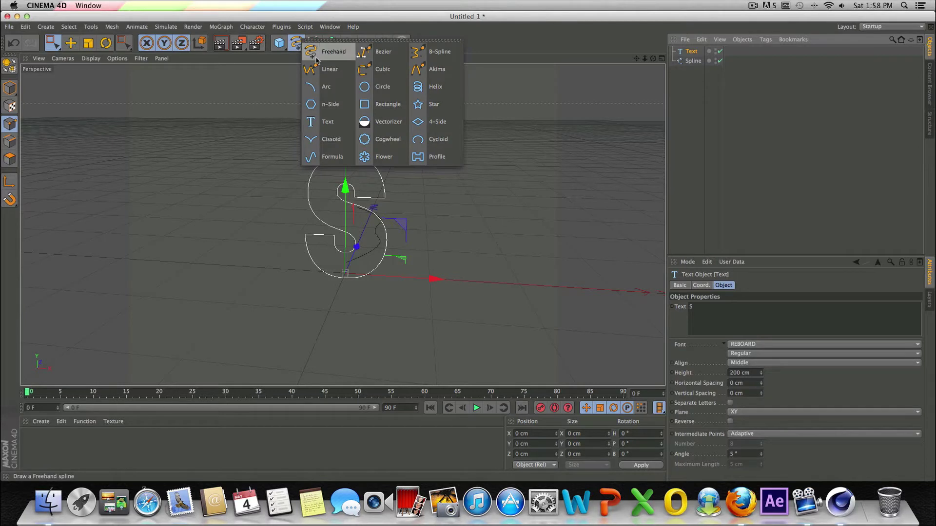
pyautogui.click(314, 42)
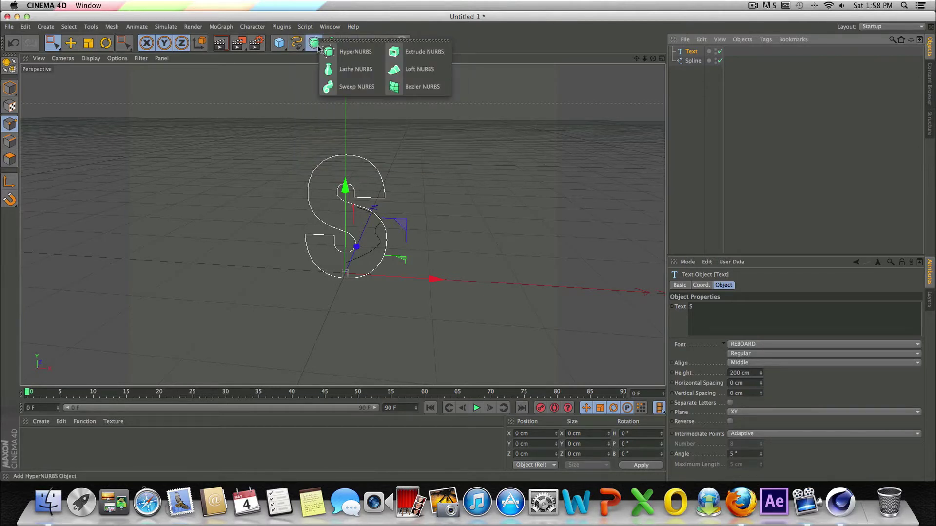
pyautogui.click(362, 89)
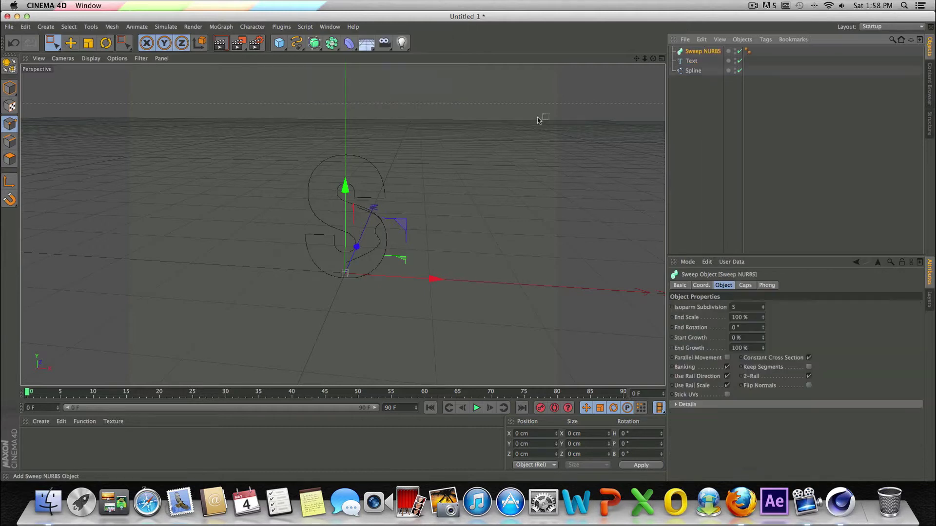
pyautogui.moveTo(760, 85); pyautogui.dragTo(655, 53)
pyautogui.keyDown('alt'); pyautogui.moveTo(342, 225); pyautogui.dragTo(341, 223); pyautogui.keyUp('alt')
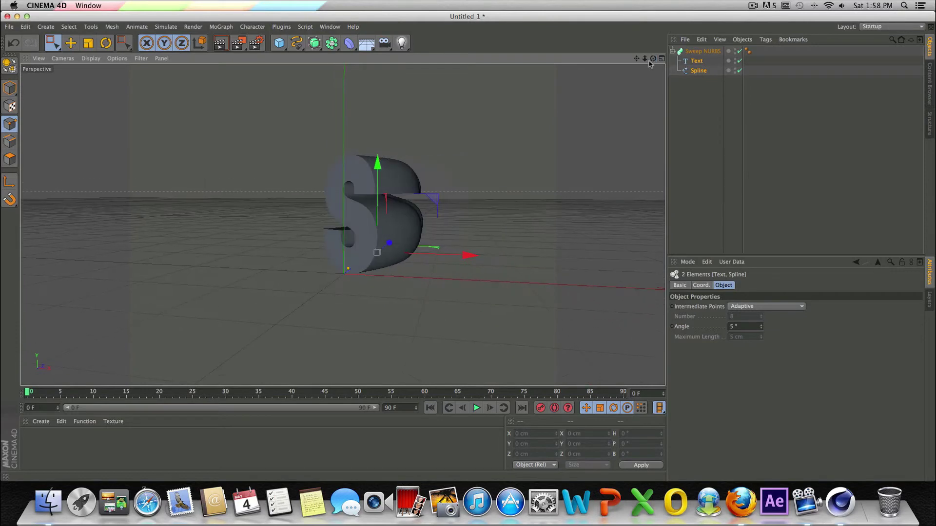
# - Keyframe the Sweep NURBS Start Growth at 53 % on frame 0 and at 0 % on frame 50
pyautogui.moveTo(653, 58); pyautogui.dragTo(343, 225)
pyautogui.click(705, 52)
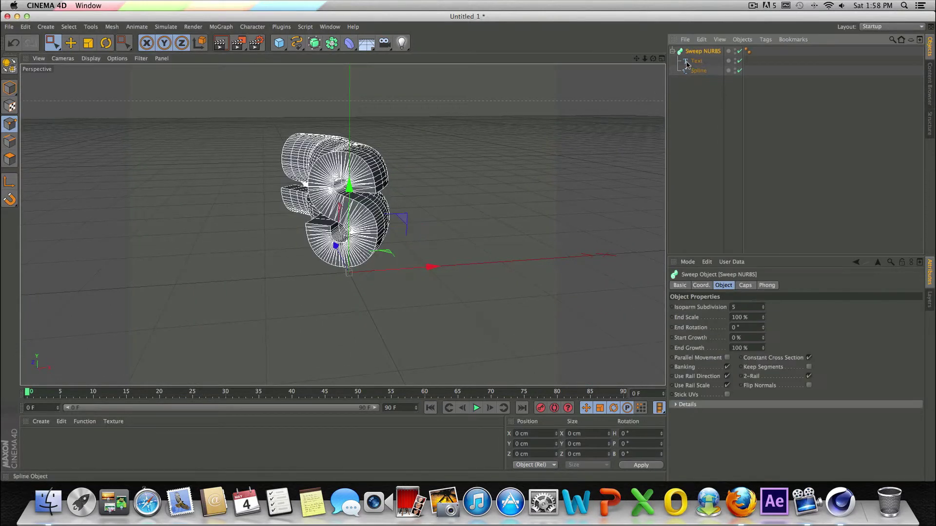
pyautogui.moveTo(762, 338); pyautogui.dragTo(684, 348)
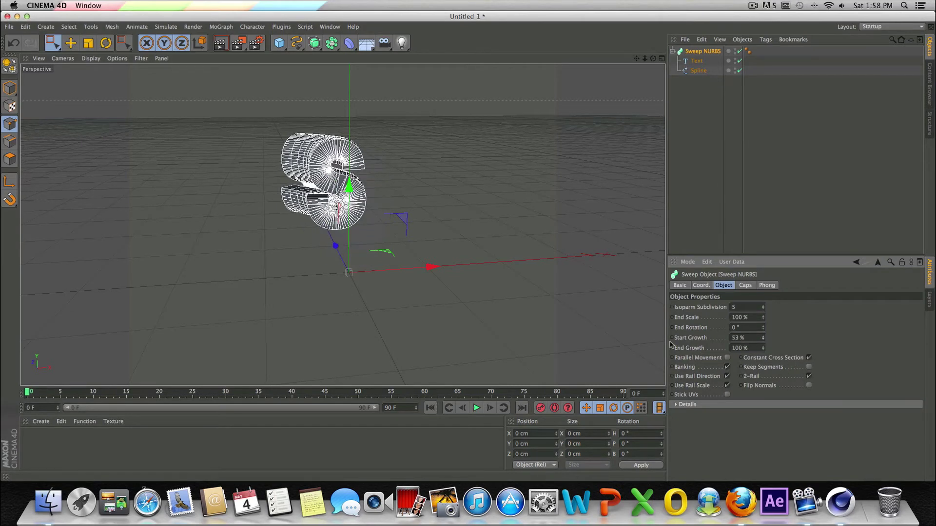
pyautogui.keyDown('ctrl'); pyautogui.click(671, 338); pyautogui.keyUp('ctrl')
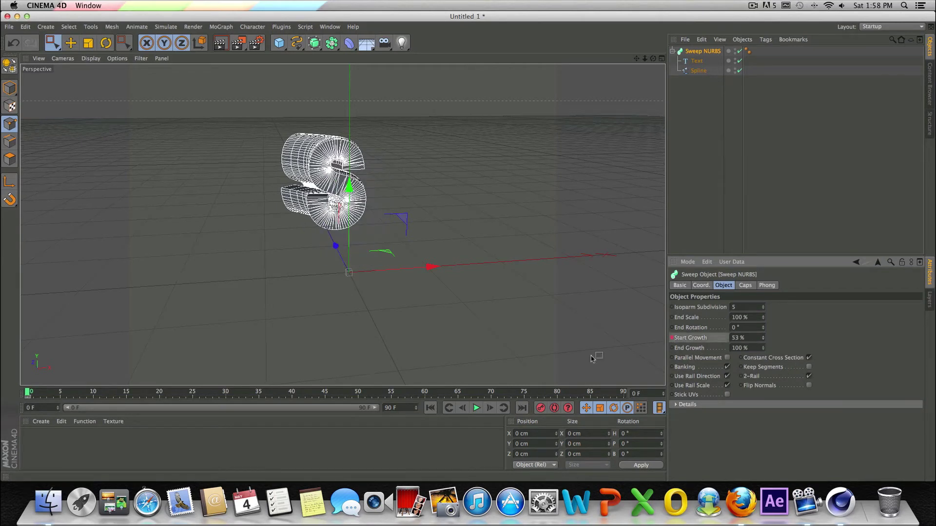
pyautogui.click(477, 408)
pyautogui.press('Return')
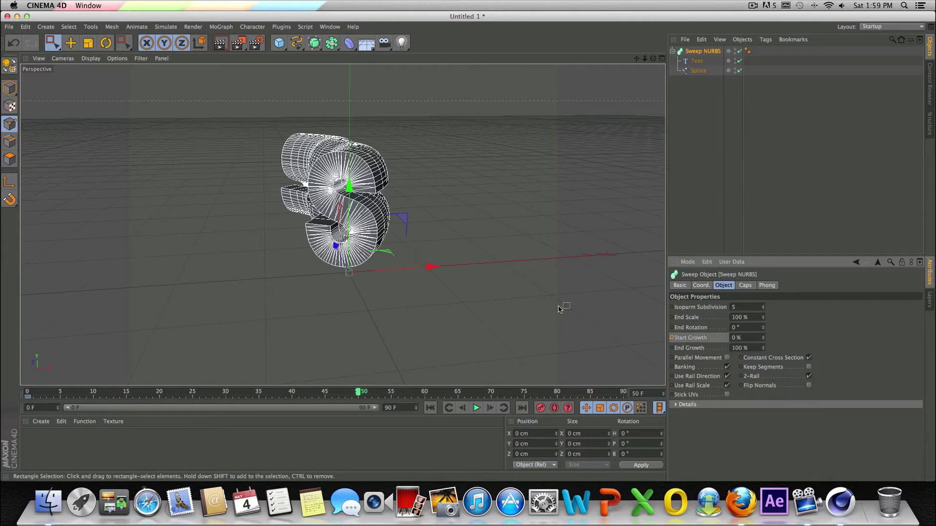
# - Play the growth animation from the start with nothing selected, stop it and rewind to frame 0
pyautogui.click(429, 408)
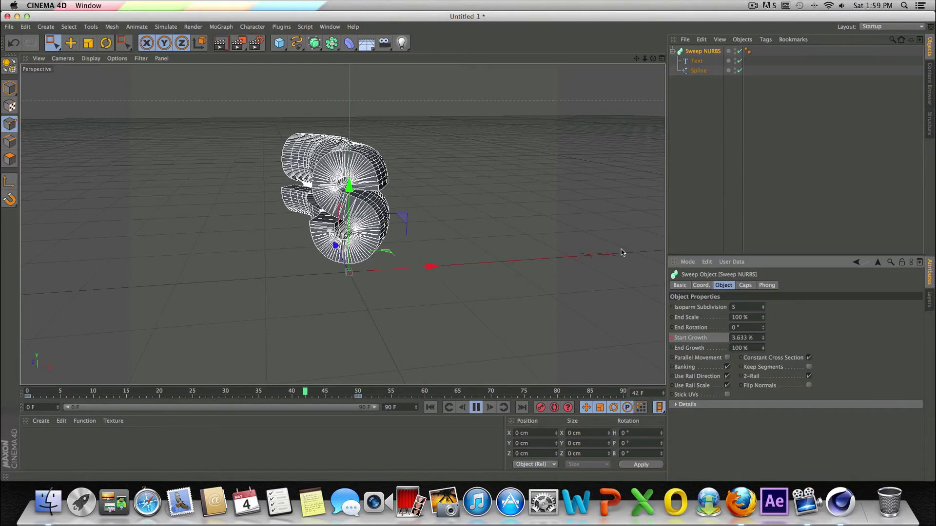
pyautogui.click(703, 216)
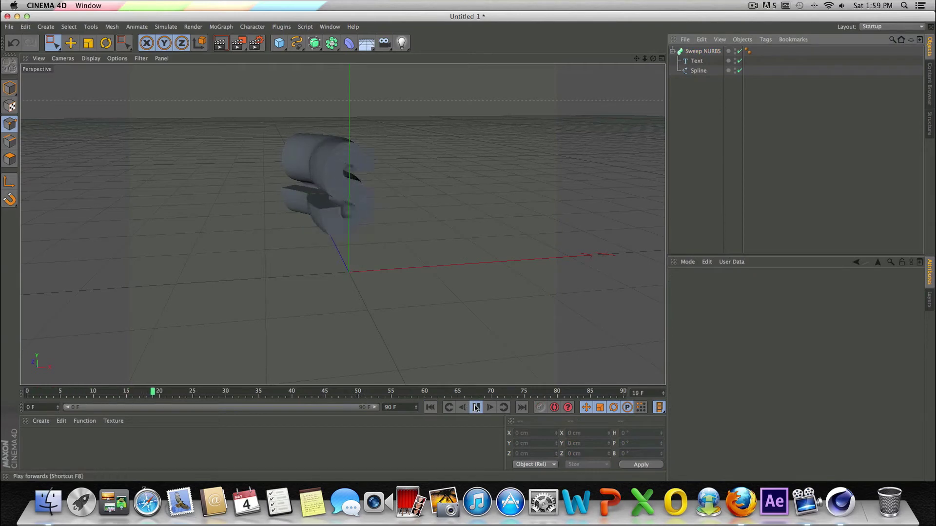
pyautogui.click(476, 408)
pyautogui.click(431, 407)
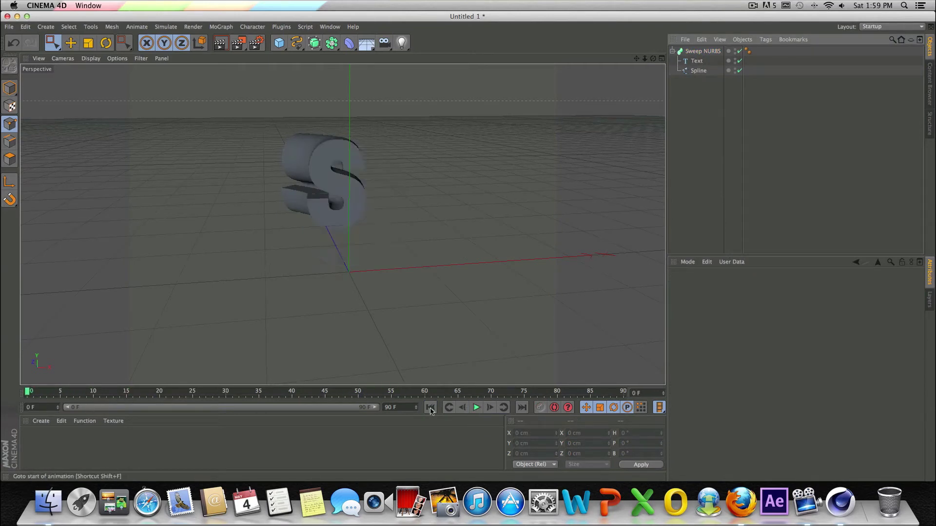
# - Add a HyperNURBS and nest the Sweep NURBS under it to smooth the swept letter
pyautogui.keyDown('alt'); pyautogui.moveTo(642, 70); pyautogui.dragTo(585, 93); pyautogui.keyUp('alt')
pyautogui.click(703, 50)
pyautogui.click(315, 43)
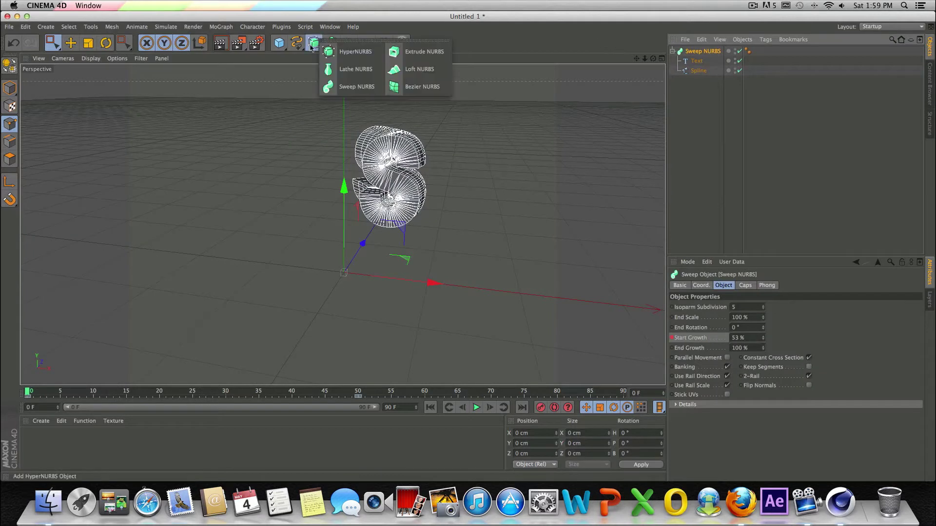
pyautogui.click(330, 51)
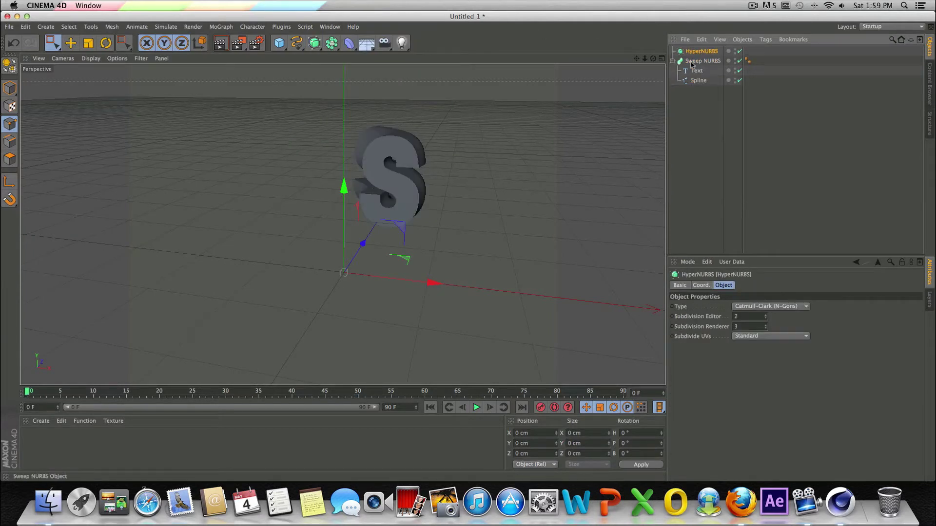
pyautogui.moveTo(691, 55)
pyautogui.mouseDown()
pyautogui.moveTo(674, 50)
pyautogui.moveTo(645, 75)
pyautogui.moveTo(760, 111)
pyautogui.mouseUp()
pyautogui.click(635, 109)
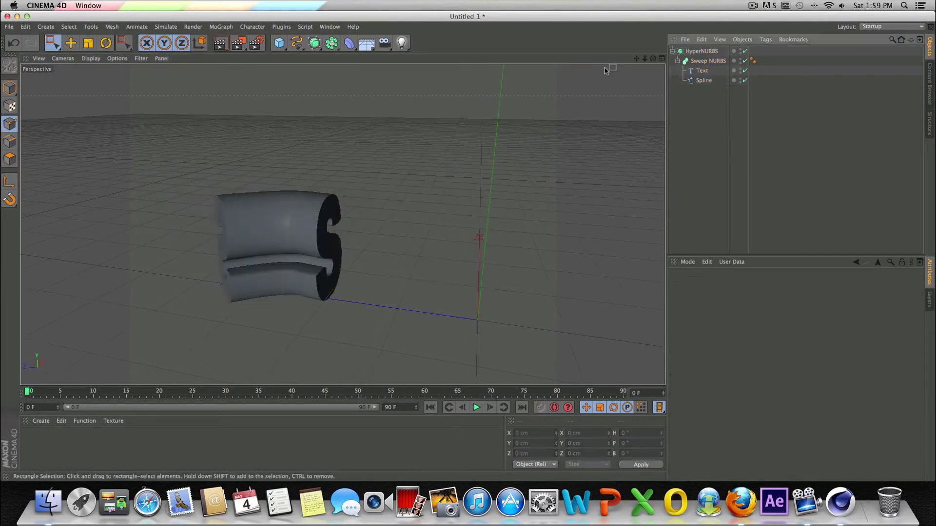
# - Play back the growth animation of the smoothed letter from a front angle and stop it
pyautogui.moveTo(653, 59); pyautogui.dragTo(645, 60)
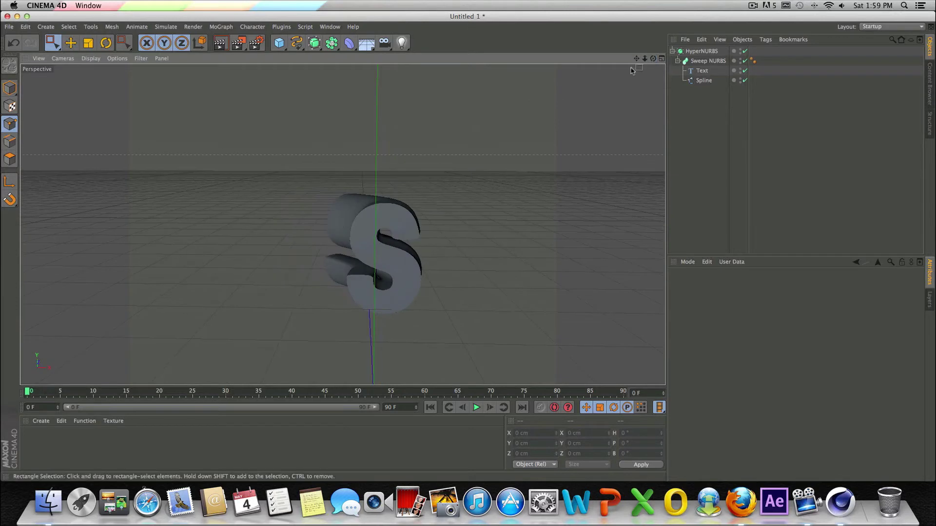
pyautogui.click(476, 408)
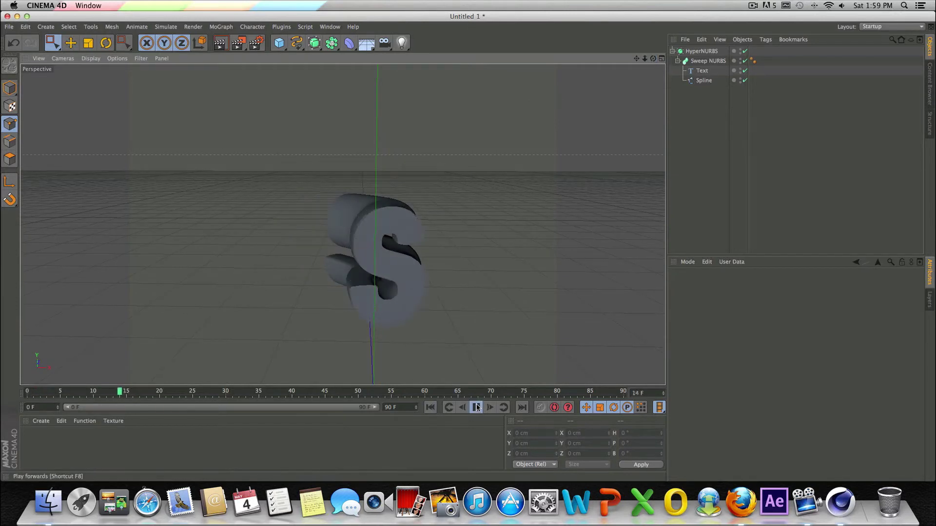
pyautogui.click(476, 407)
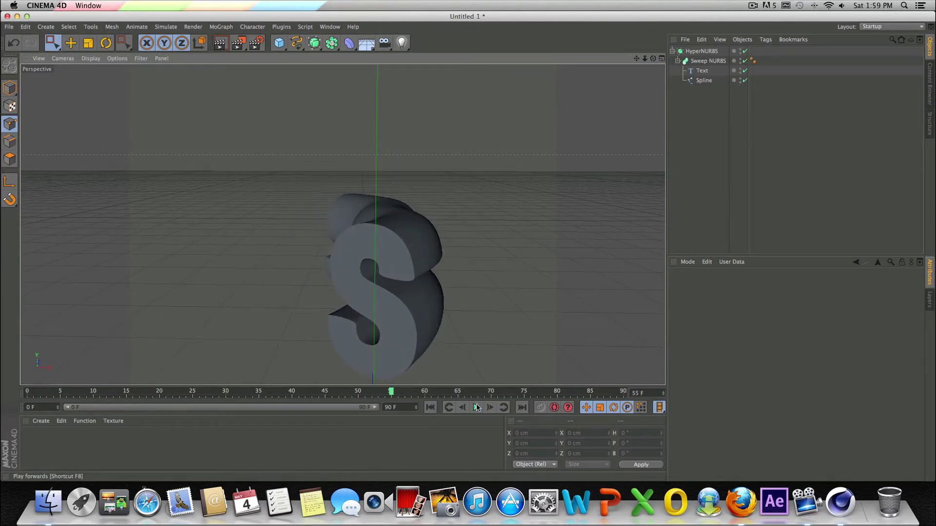
# - In the top view, shift the spline's front end point along X to about 40 cm
pyautogui.click(661, 58)
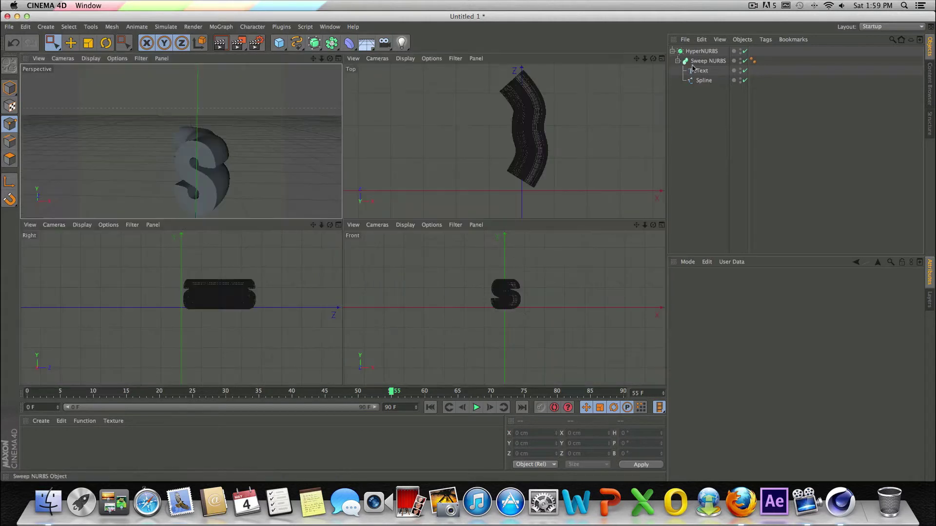
pyautogui.click(702, 70)
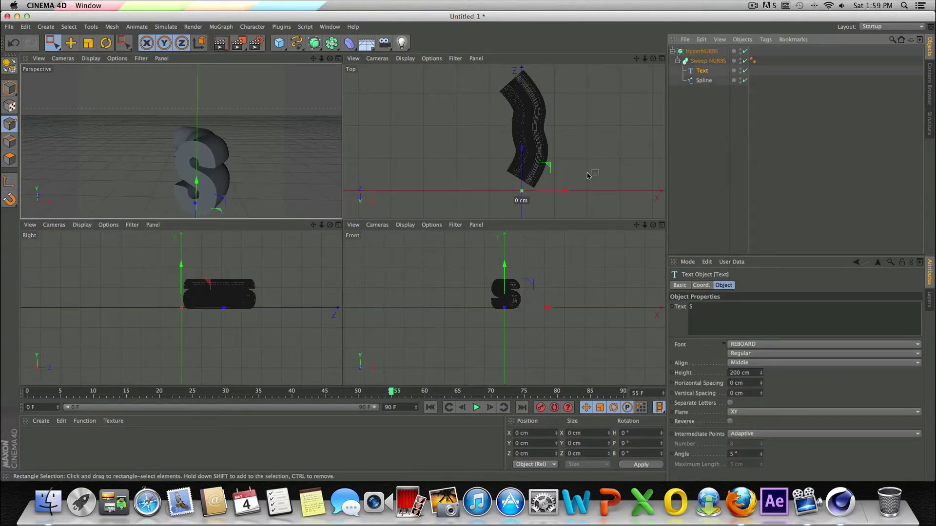
pyautogui.click(703, 80)
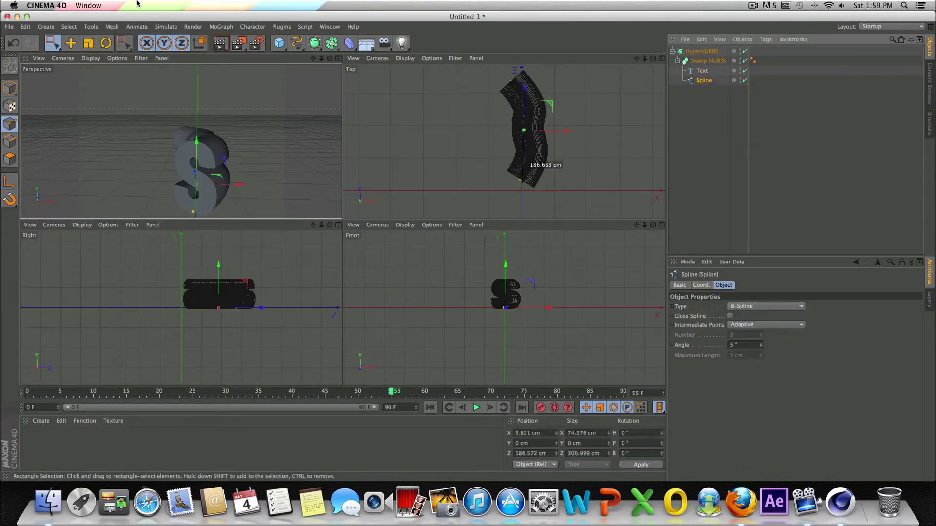
pyautogui.click(57, 47)
pyautogui.click(92, 51)
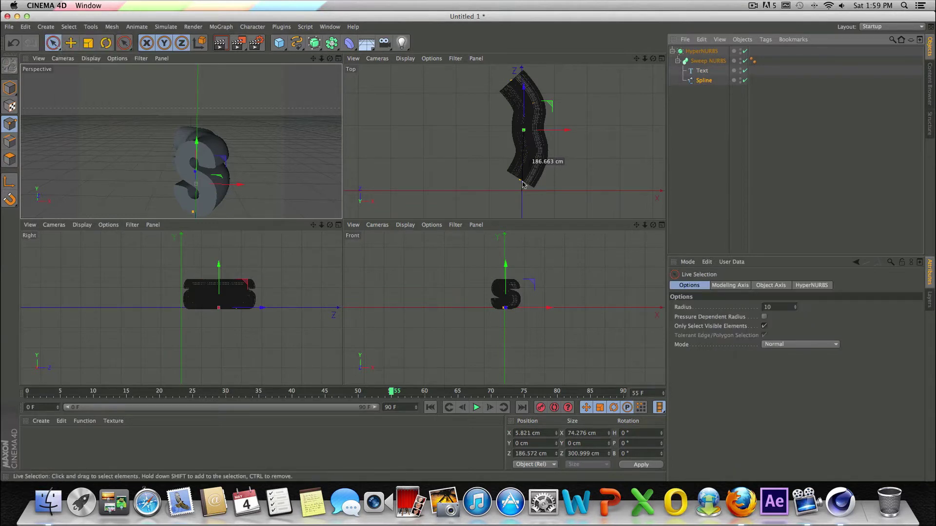
pyautogui.click(518, 184)
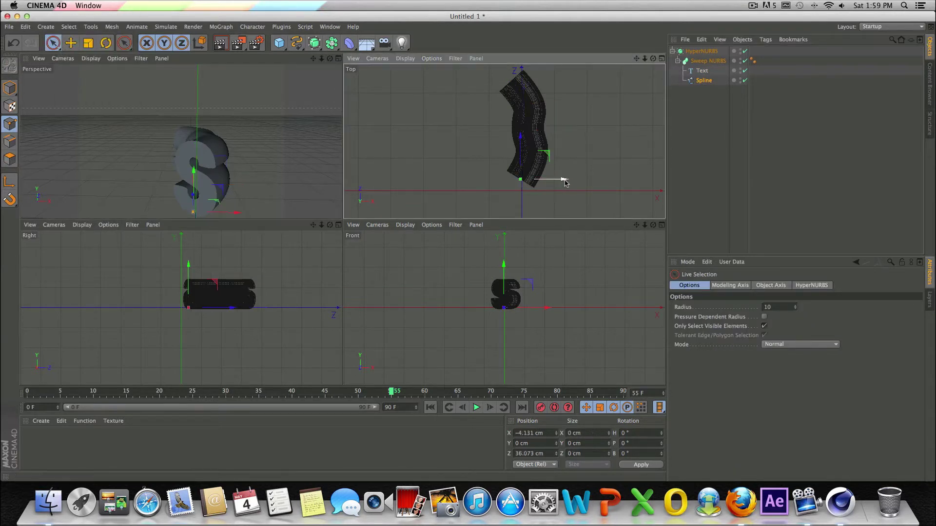
pyautogui.moveTo(567, 181); pyautogui.dragTo(577, 182)
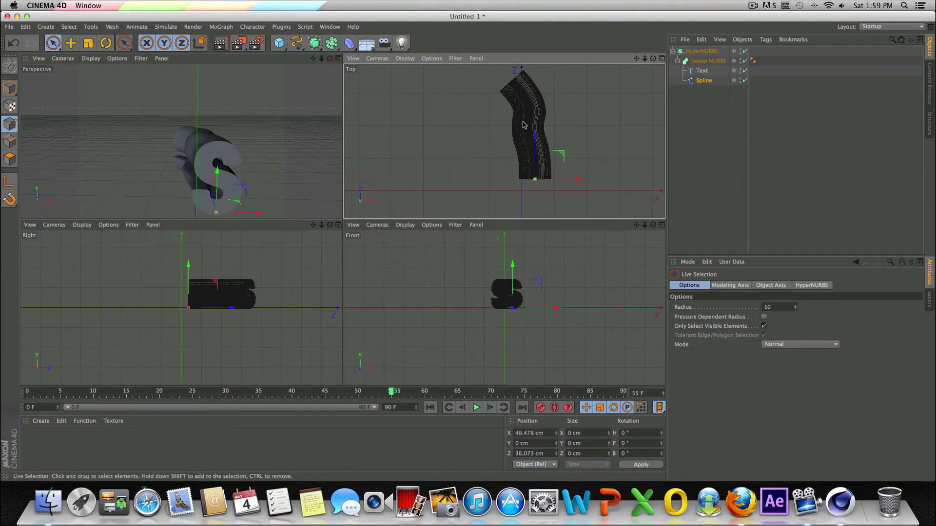
# - Disable the Text object to expose the spline and move the spline's middle point to X about 40 cm
pyautogui.click(531, 150)
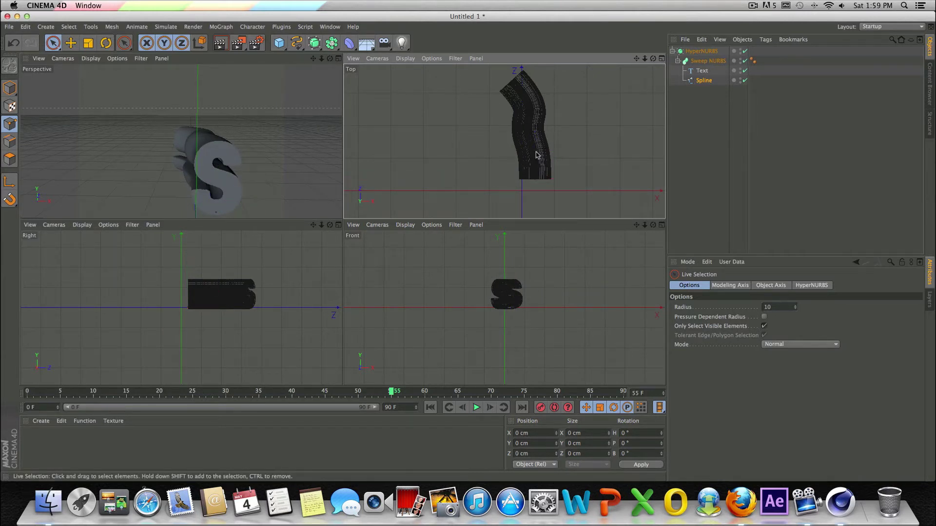
pyautogui.click(705, 82)
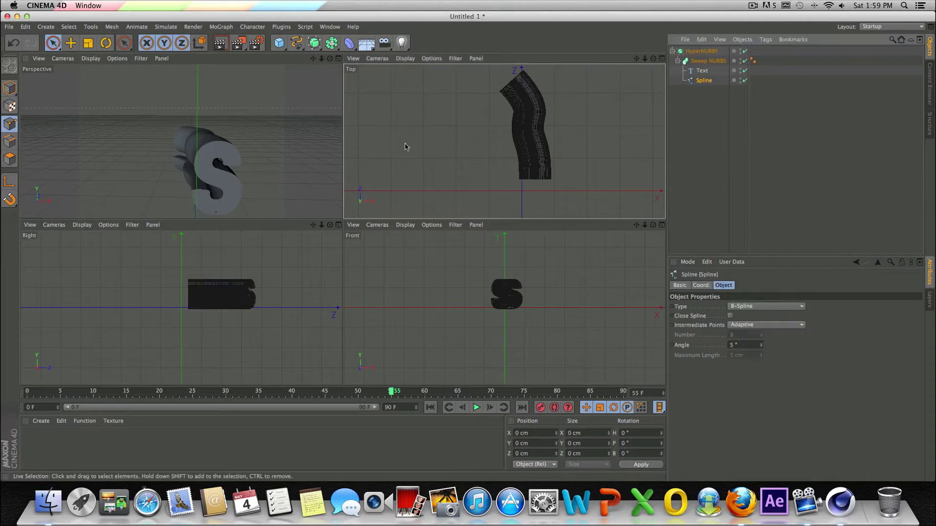
pyautogui.click(745, 71)
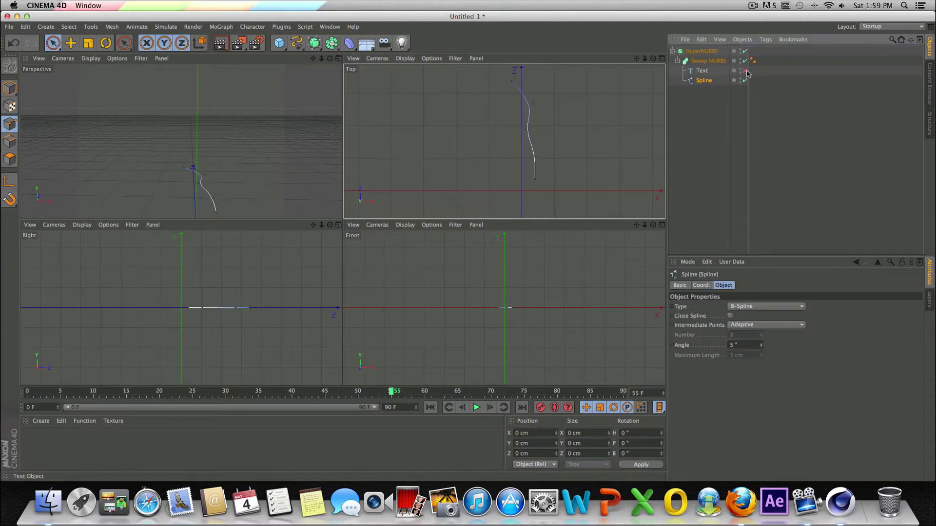
pyautogui.click(527, 130)
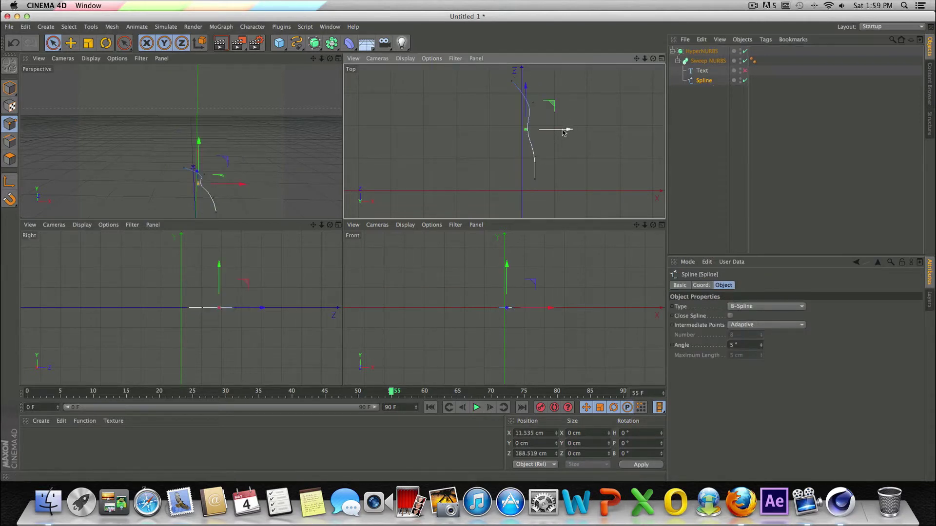
pyautogui.moveTo(570, 129); pyautogui.dragTo(579, 134)
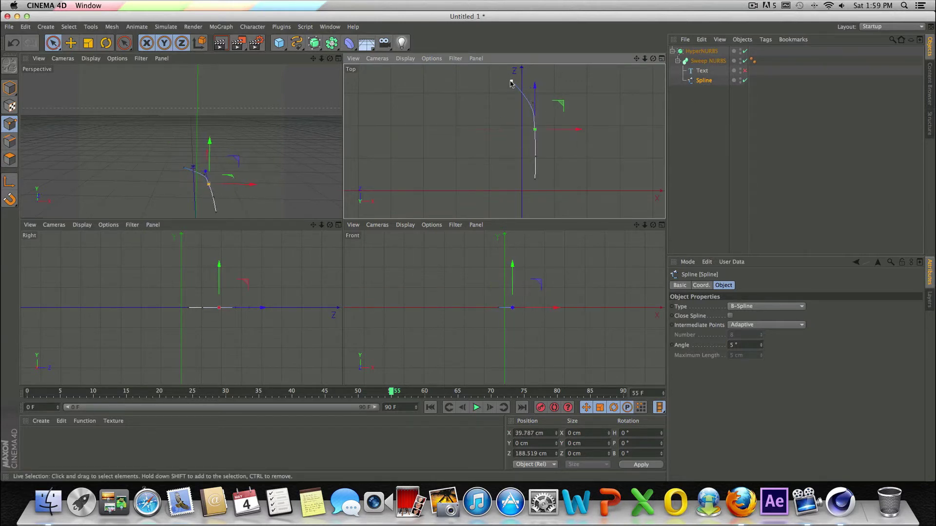
# - Bend the spline by moving its middle point to X about -17 cm, and enable the Text object again
pyautogui.click(510, 84)
pyautogui.moveTo(555, 84); pyautogui.dragTo(556, 84)
pyautogui.click(535, 130)
pyautogui.moveTo(565, 129); pyautogui.dragTo(547, 133)
pyautogui.click(743, 71)
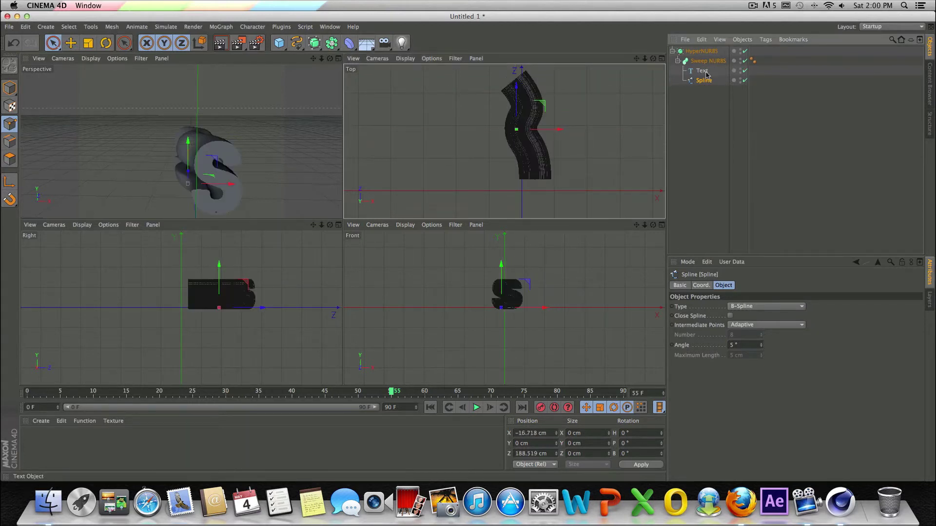
# - Examine the reshaped letter in the maximized perspective view and rewind the animation to frame 0
pyautogui.click(338, 58)
pyautogui.moveTo(649, 60); pyautogui.dragTo(342, 224)
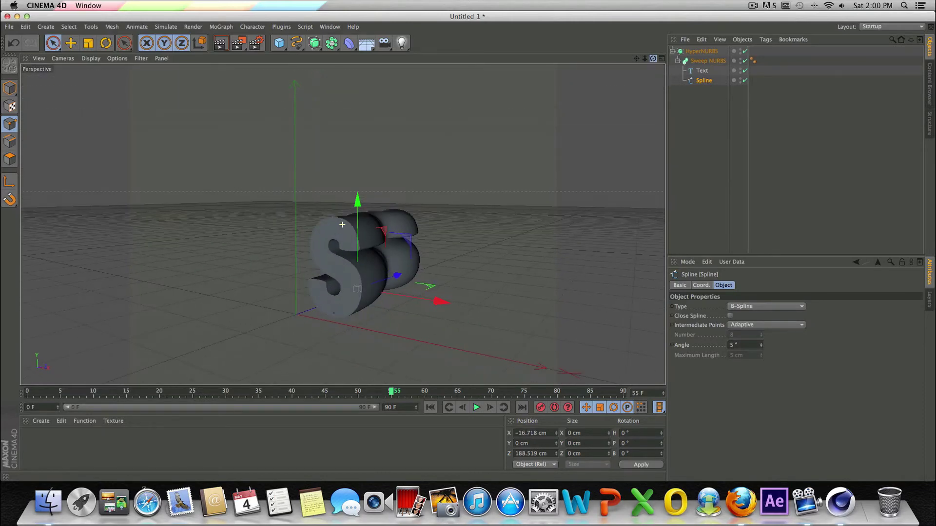
pyautogui.click(430, 408)
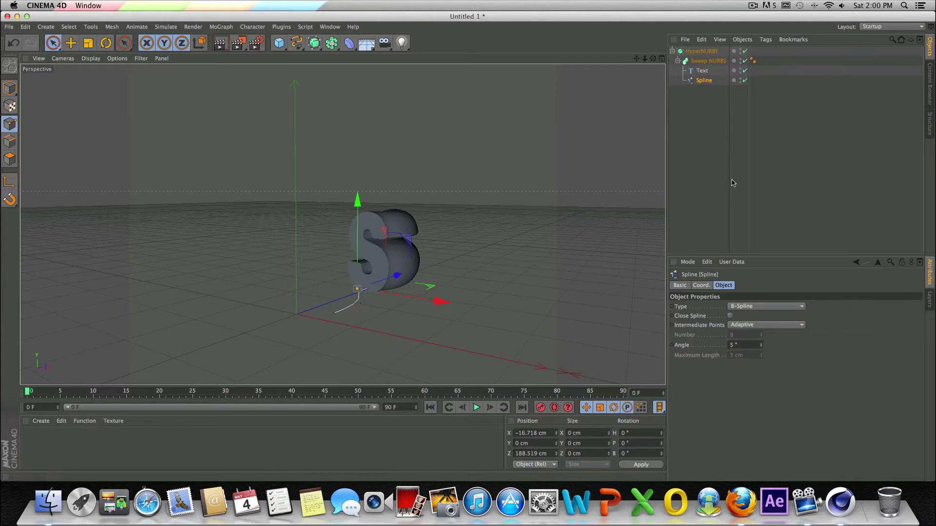
pyautogui.moveTo(653, 58); pyautogui.dragTo(683, 78)
# - Duplicate the smoothed letter S, place the copy beside it and change its text to O
pyautogui.click(700, 70)
pyautogui.moveTo(636, 58); pyautogui.dragTo(654, 90)
pyautogui.click(707, 60)
pyautogui.click(441, 368)
pyautogui.click(707, 61)
pyautogui.moveTo(761, 337); pyautogui.dragTo(762, 370)
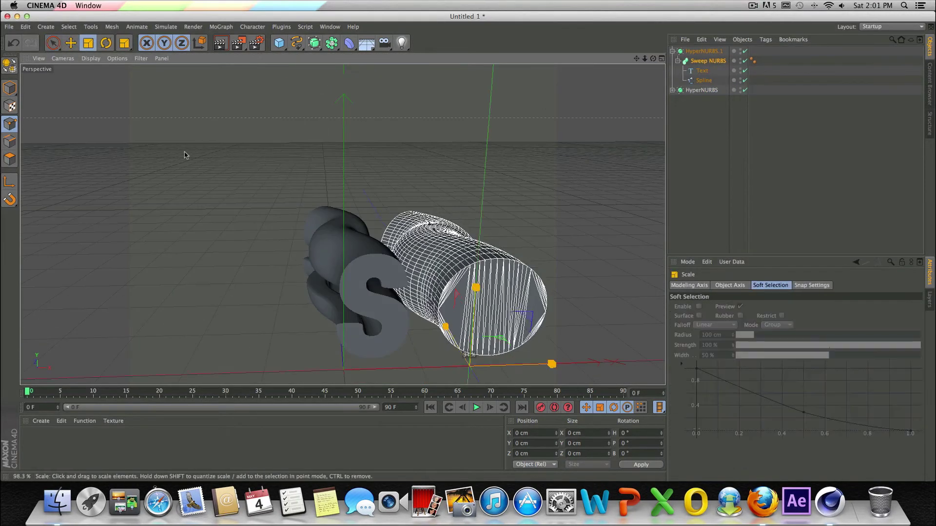
# - Add swept letters F and T from further copies to complete SOFT, taking both out of the HyperNURBS
pyautogui.click(710, 61)
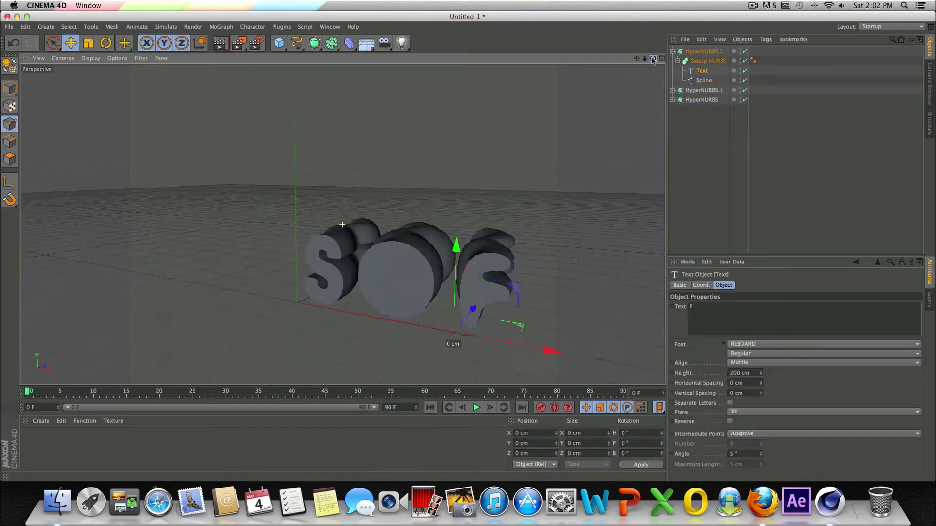
pyautogui.click(704, 52)
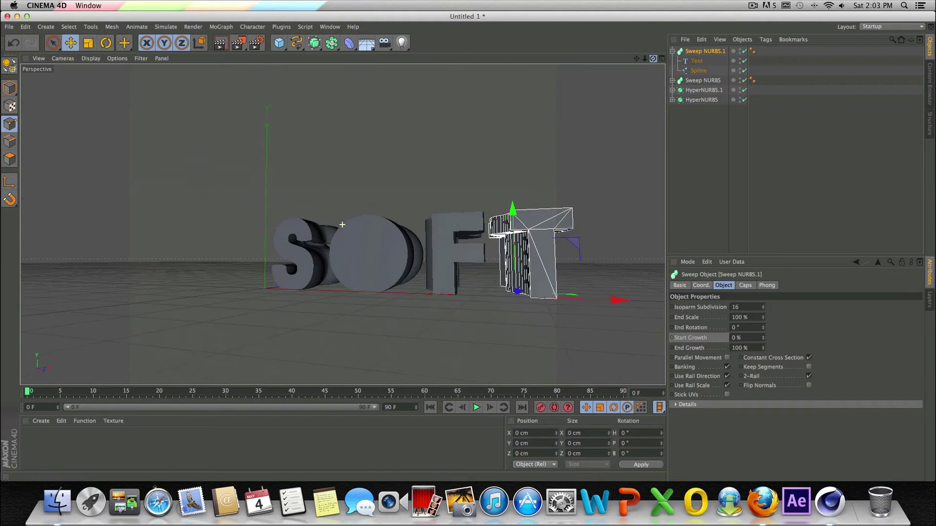
pyautogui.keyDown('alt'); pyautogui.moveTo(331, 229); pyautogui.dragTo(342, 224); pyautogui.keyUp('alt')
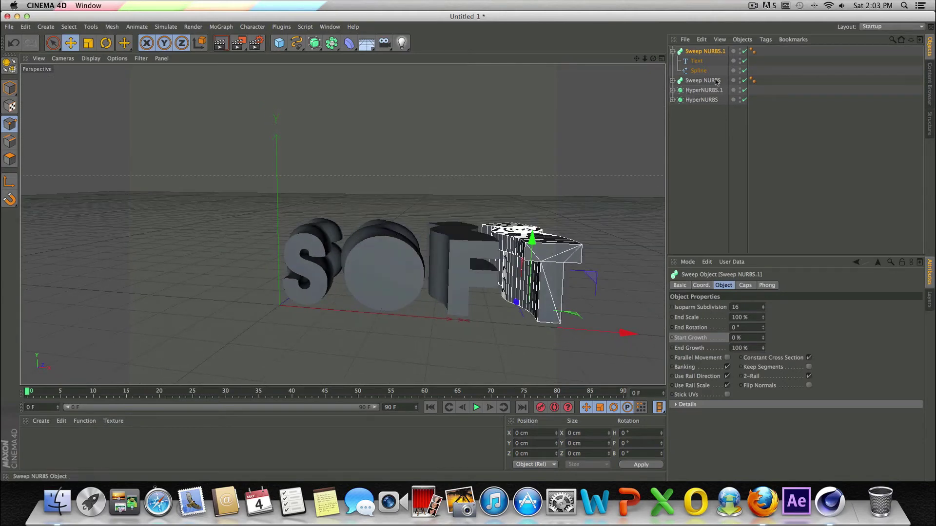
# - Review the letter T's Sweep NURBS and Text settings and examine the word SOFT from several angles
pyautogui.click(706, 140)
pyautogui.click(671, 51)
pyautogui.click(672, 51)
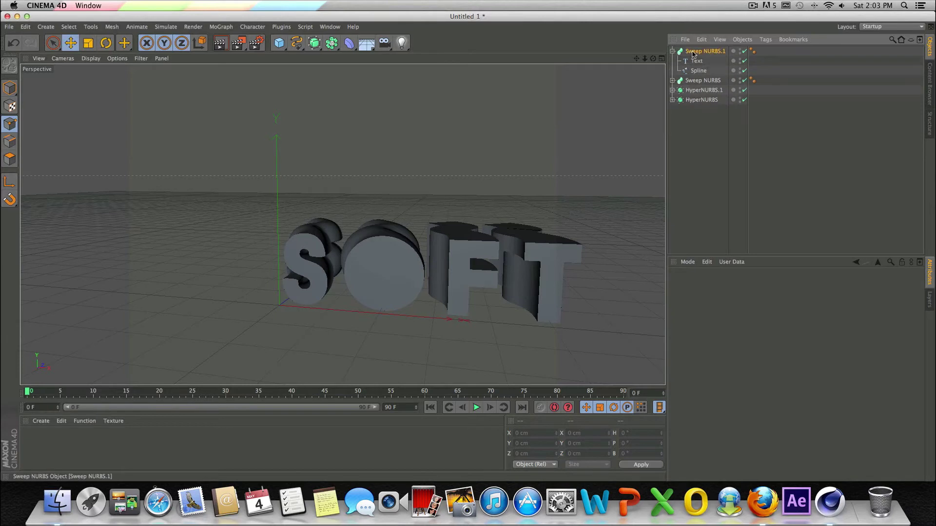
pyautogui.click(693, 52)
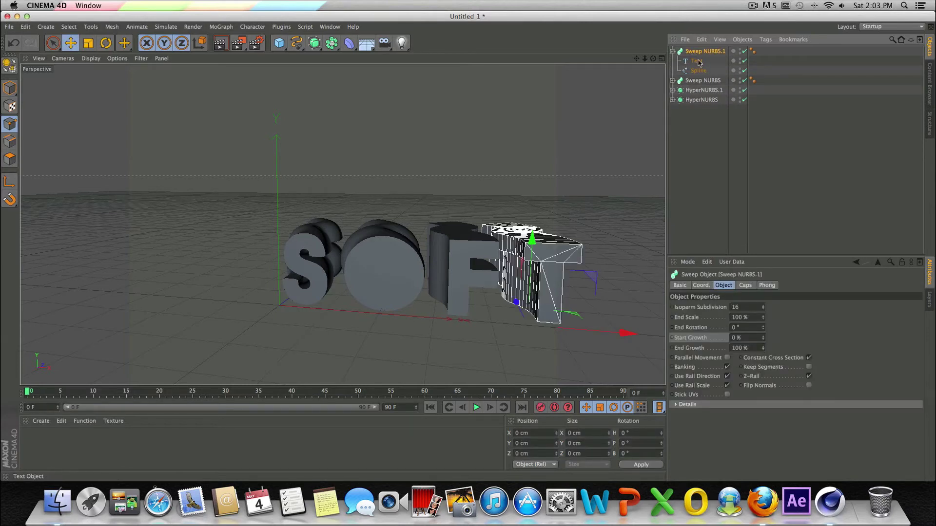
pyautogui.click(699, 62)
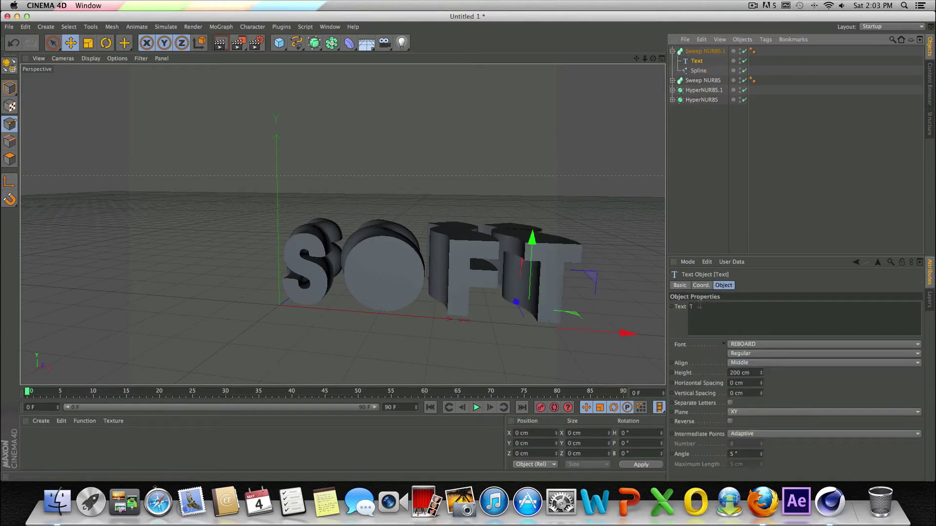
pyautogui.moveTo(653, 58); pyautogui.dragTo(590, 61)
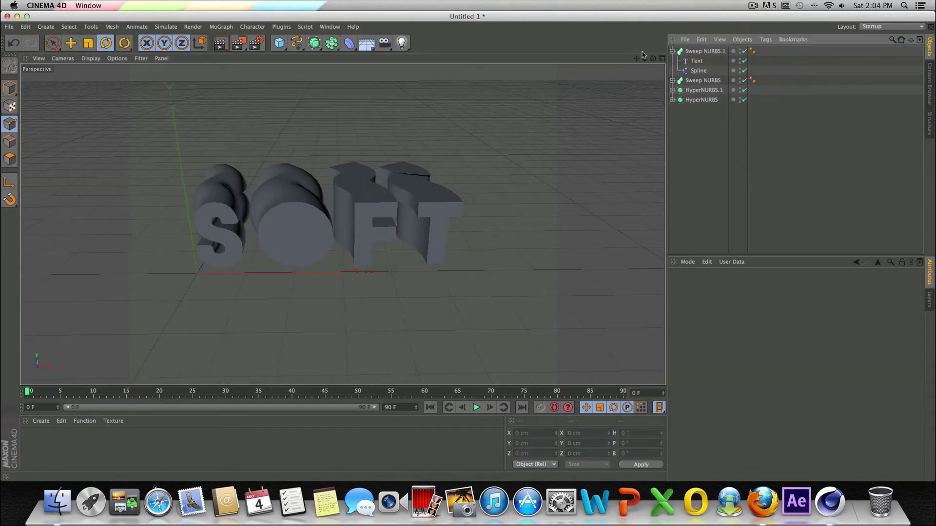
pyautogui.moveTo(653, 58); pyautogui.dragTo(647, 53)
# - Create a new material and set its colour to pure white (RGB 255, 255, 255)
pyautogui.doubleClick(54, 456)
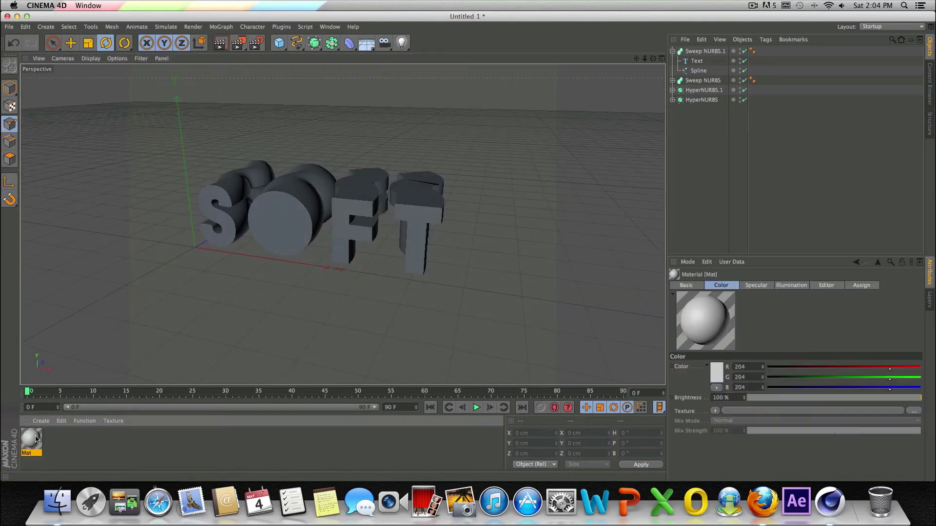
pyautogui.doubleClick(35, 438)
pyautogui.click(267, 120)
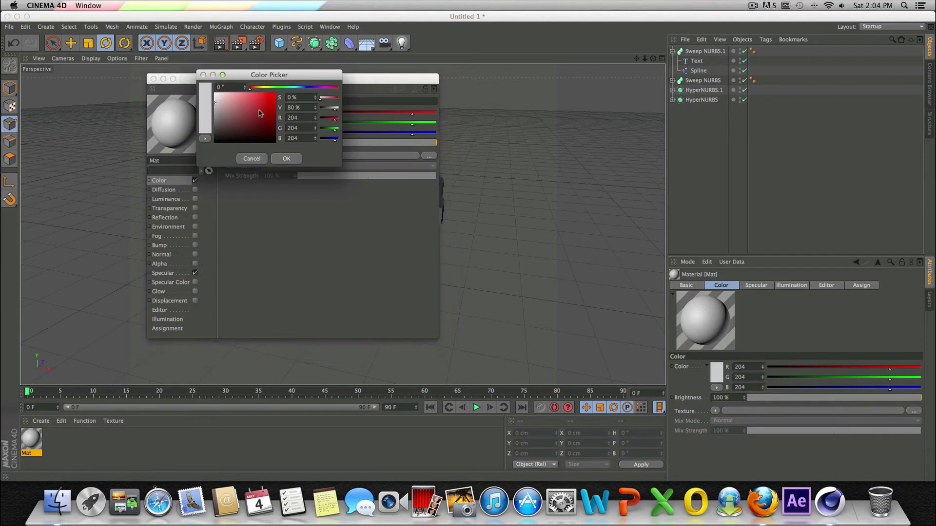
pyautogui.click(286, 158)
pyautogui.click(153, 79)
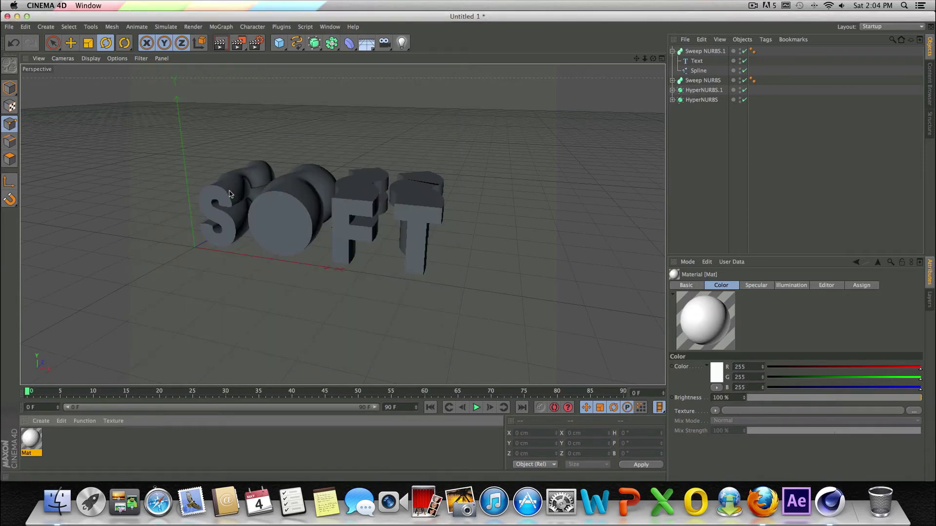
# - Apply the white material to each of the four letters S, O, F and T
pyautogui.moveTo(203, 181); pyautogui.dragTo(228, 190)
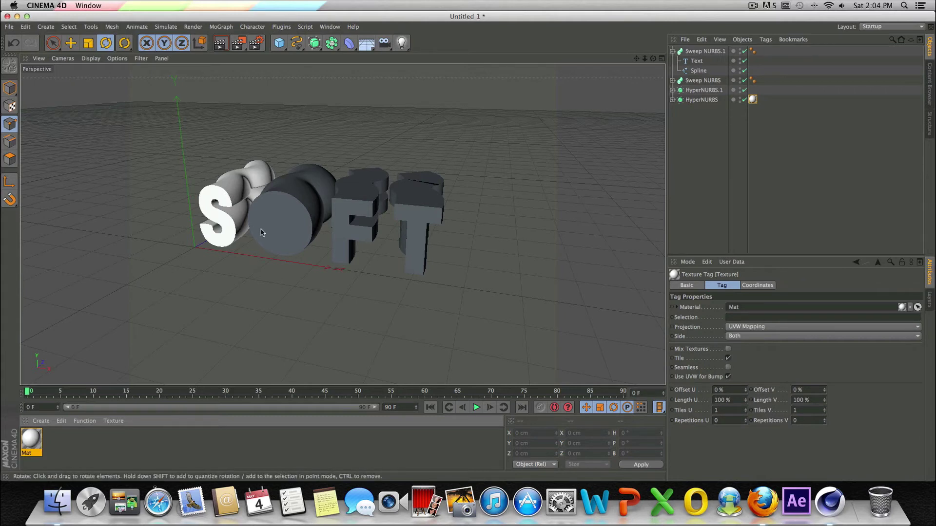
pyautogui.moveTo(278, 242); pyautogui.dragTo(279, 242)
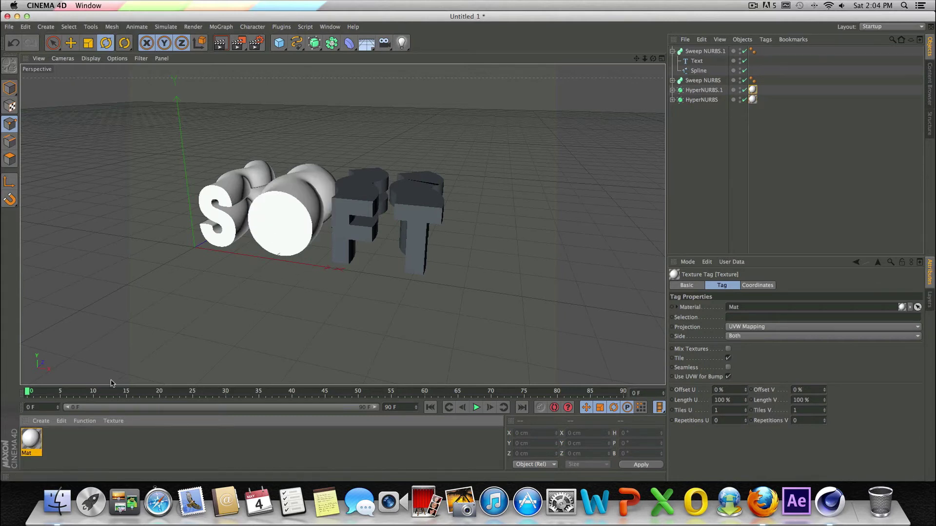
pyautogui.moveTo(349, 247); pyautogui.dragTo(350, 247)
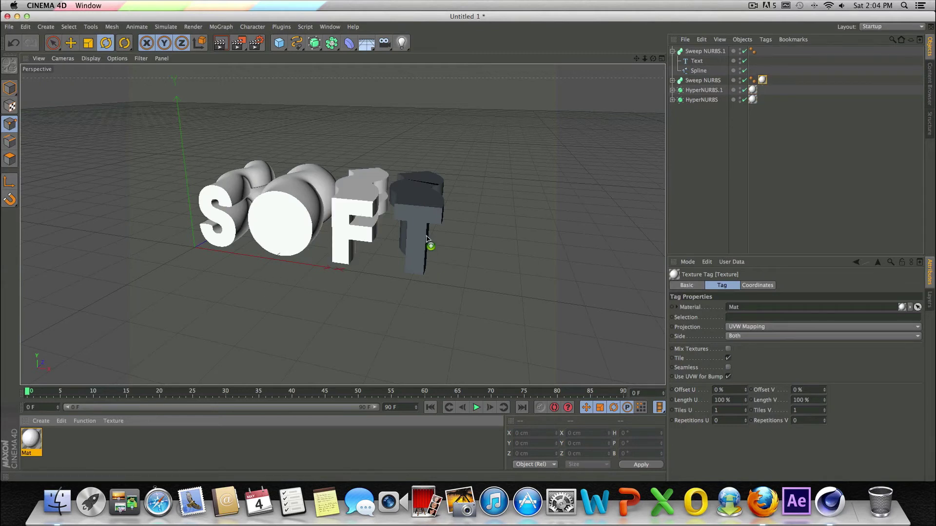
pyautogui.moveTo(425, 237); pyautogui.dragTo(426, 239)
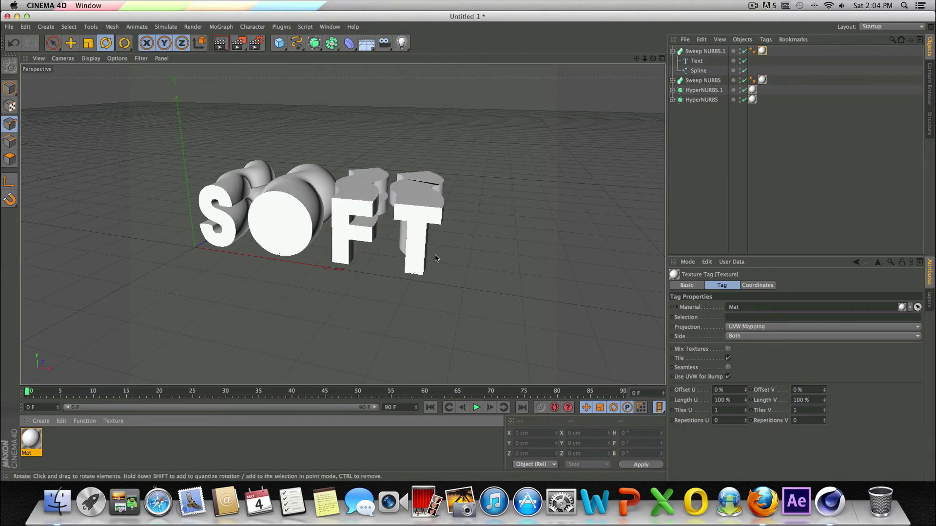
# - Try duplicating all four letter objects together and undo the duplication
pyautogui.click(672, 50)
pyautogui.moveTo(813, 91); pyautogui.dragTo(688, 46)
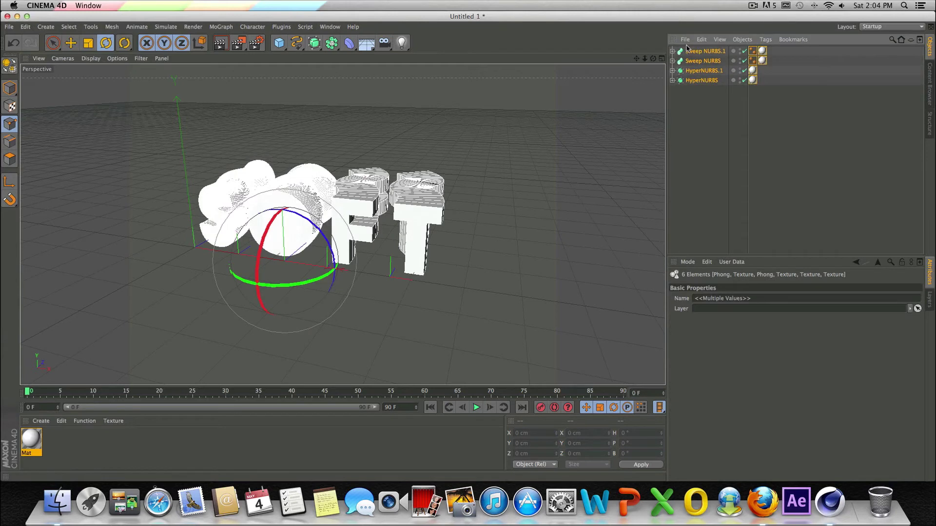
pyautogui.press('super+v')
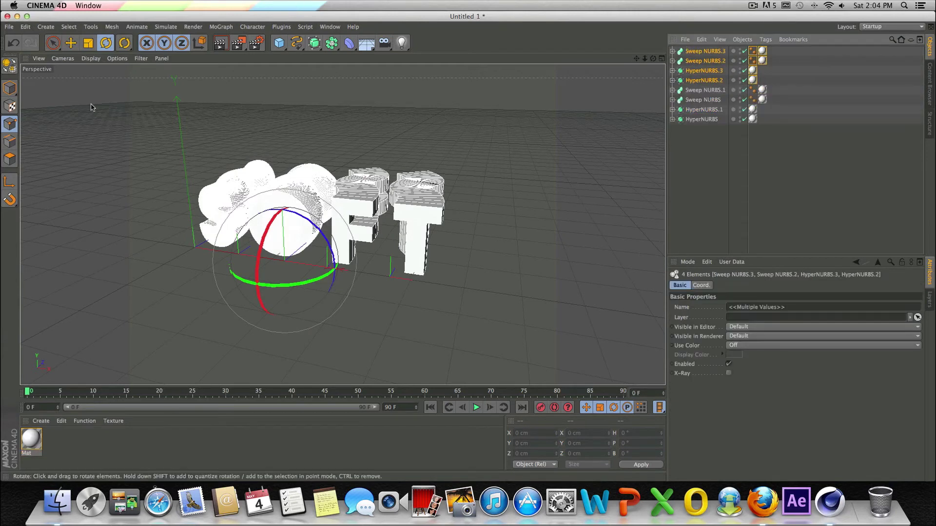
pyautogui.press('super+z')
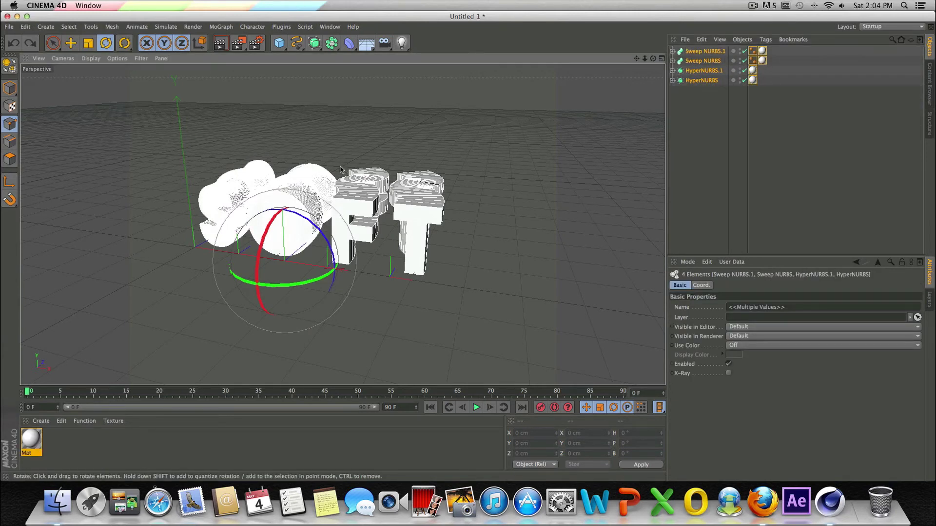
# - Open the LargeProductStudio.c4d scene from the _Studios folder of the GreyscalegorillaHDRILightKitPro1.5 presets
pyautogui.click(329, 27)
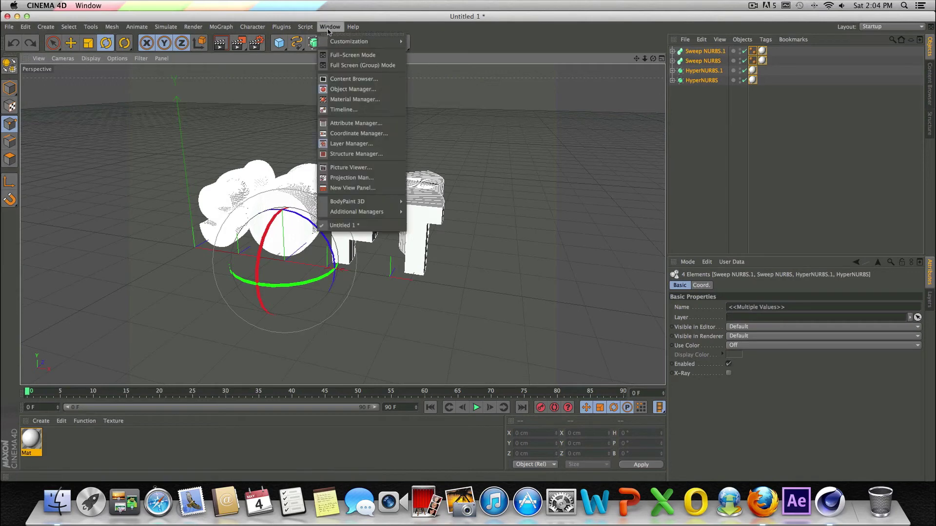
pyautogui.click(341, 79)
pyautogui.scroll(-5, 281, 91)
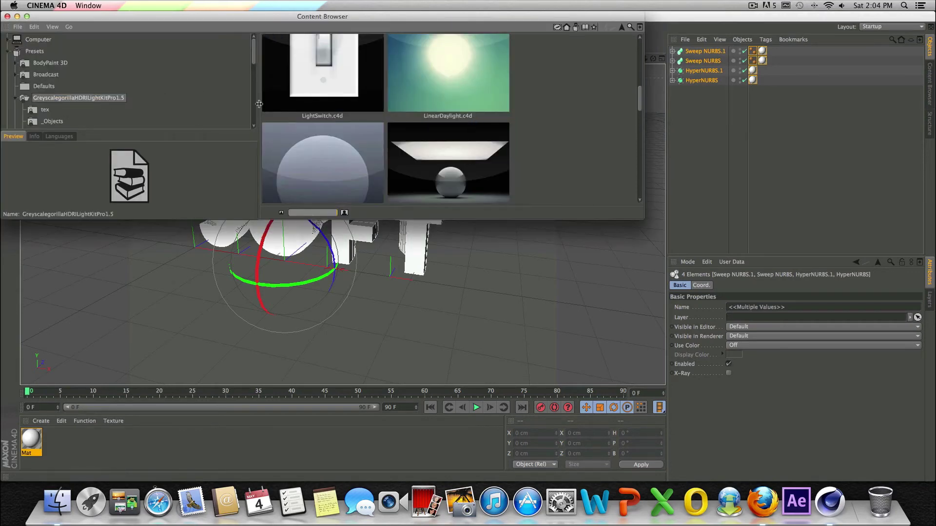
pyautogui.scroll(-5, 220, 81)
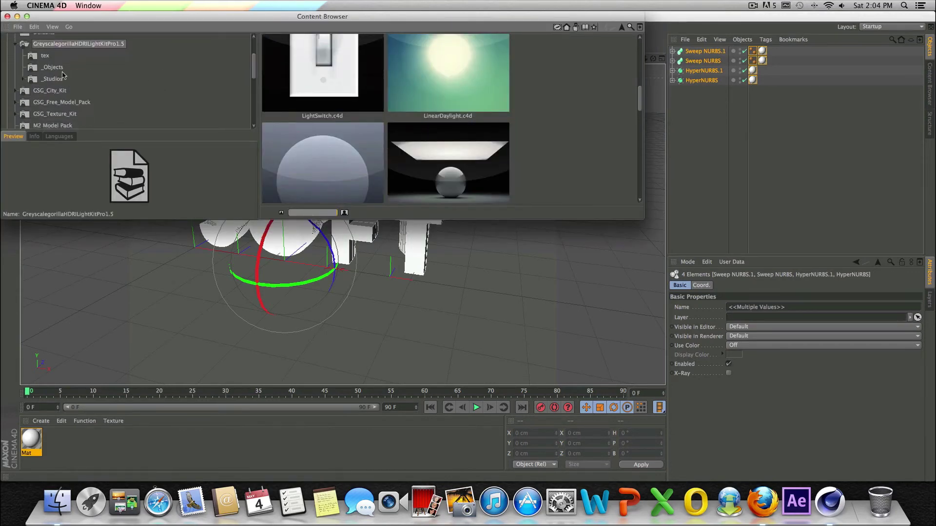
pyautogui.click(52, 79)
pyautogui.scroll(-3, 417, 133)
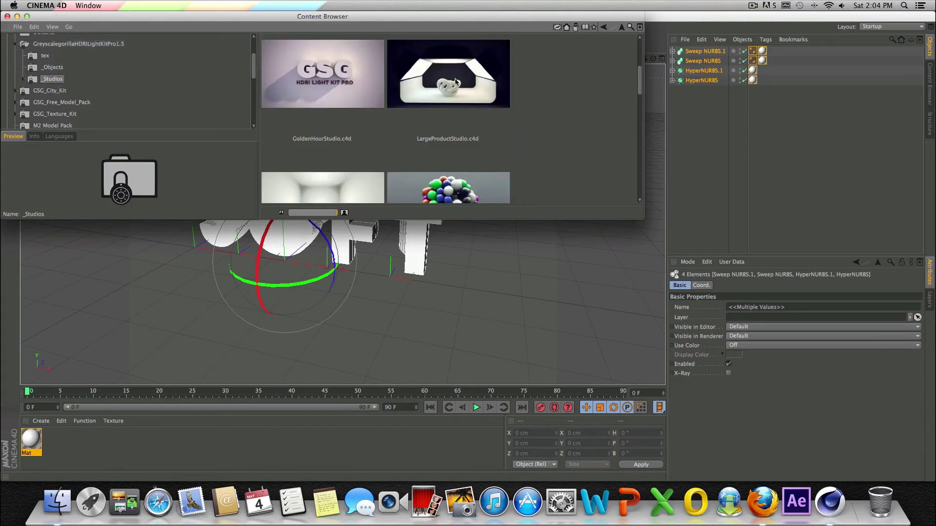
pyautogui.scroll(-3, 457, 88)
pyautogui.scroll(3, 457, 98)
pyautogui.doubleClick(459, 110)
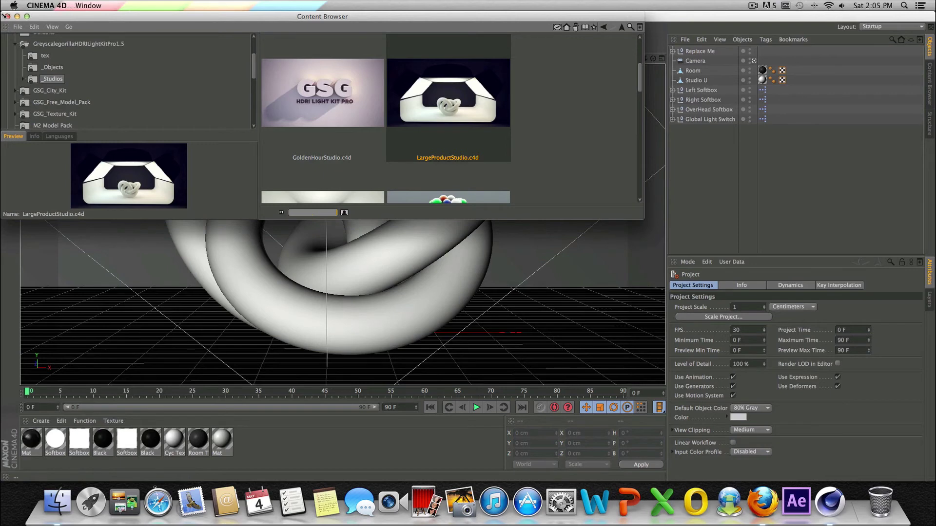
pyautogui.click(7, 17)
# - Delete the Replace Me placeholder object and paste the four copied SOFT letter objects into the studio scene
pyautogui.click(686, 52)
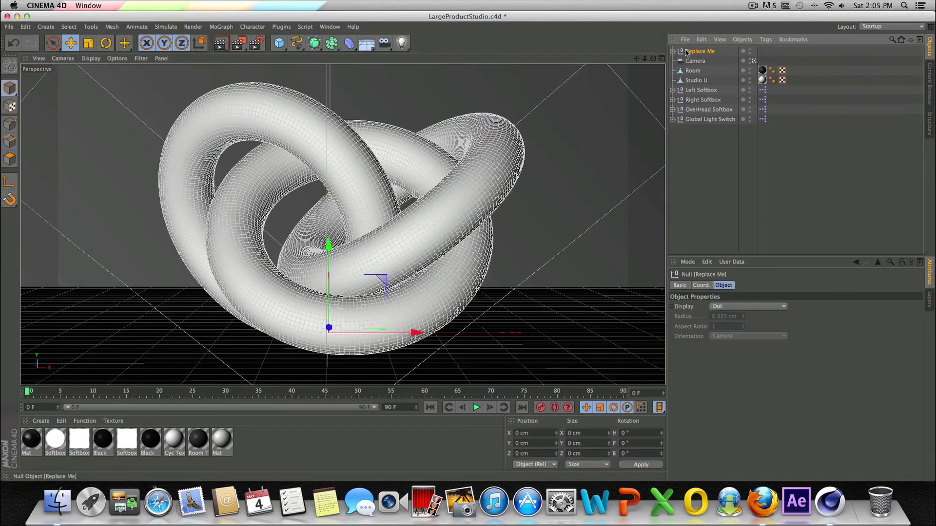
pyautogui.press('Delete')
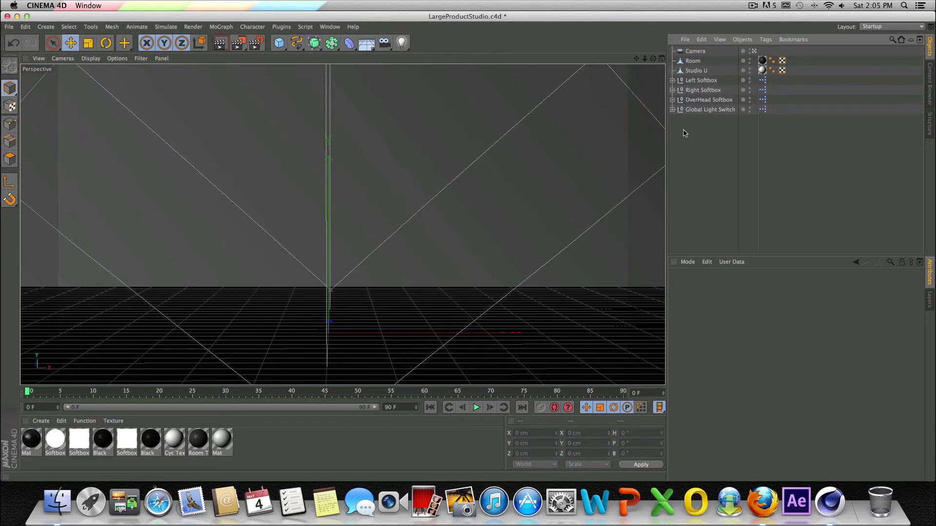
pyautogui.press('super+v')
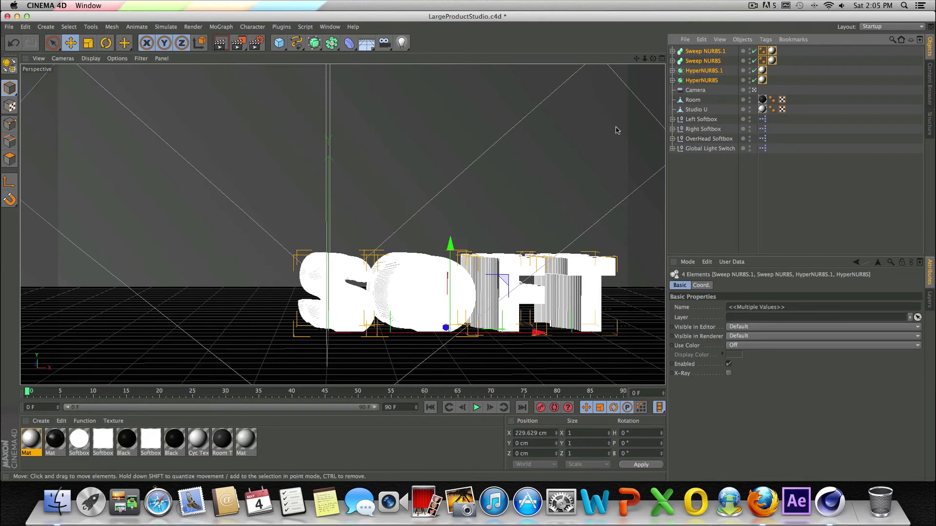
# - Move the four letters along X to about 4.9 cm to centre them and raise them slightly above the studio floor
pyautogui.moveTo(540, 334); pyautogui.dragTo(421, 327)
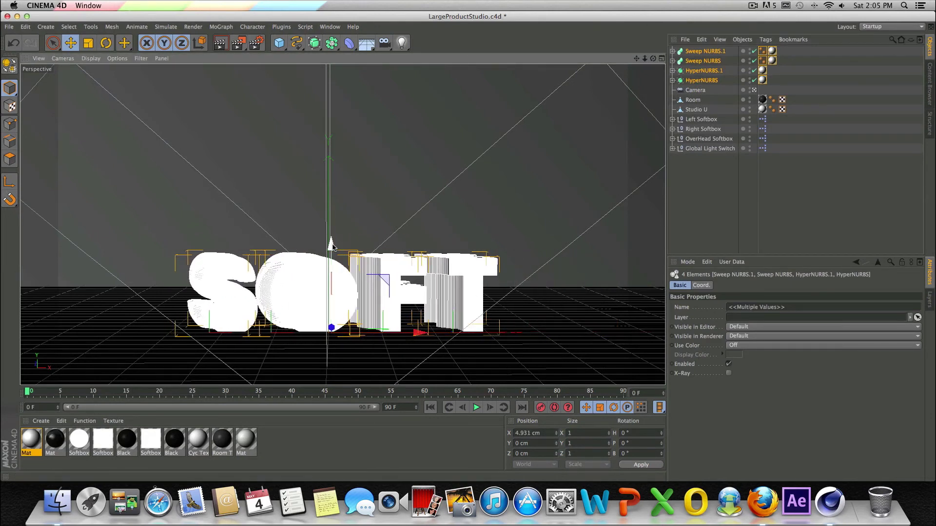
pyautogui.moveTo(331, 244); pyautogui.dragTo(330, 222)
pyautogui.click(748, 239)
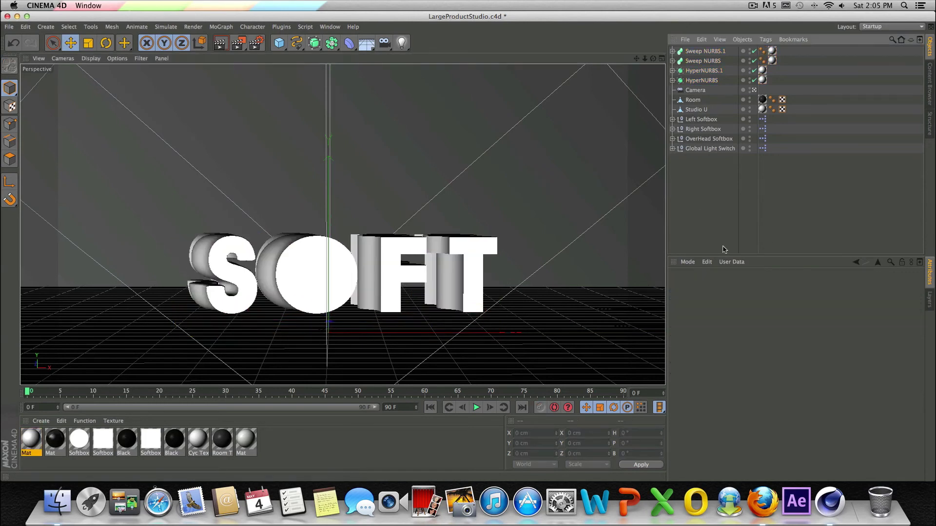
# - Render a preview of the word SOFT in the viewport to check the studio lighting, and examine it from another angle
pyautogui.click(225, 47)
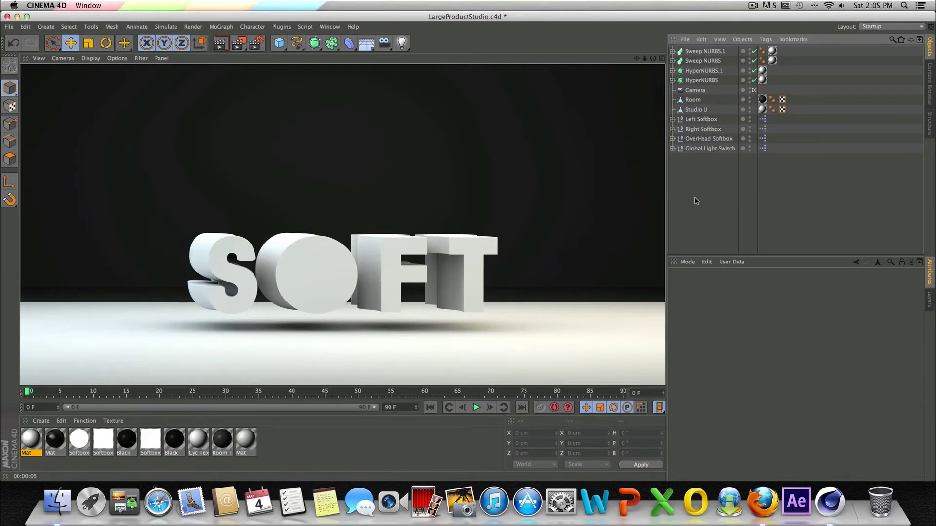
pyautogui.click(702, 189)
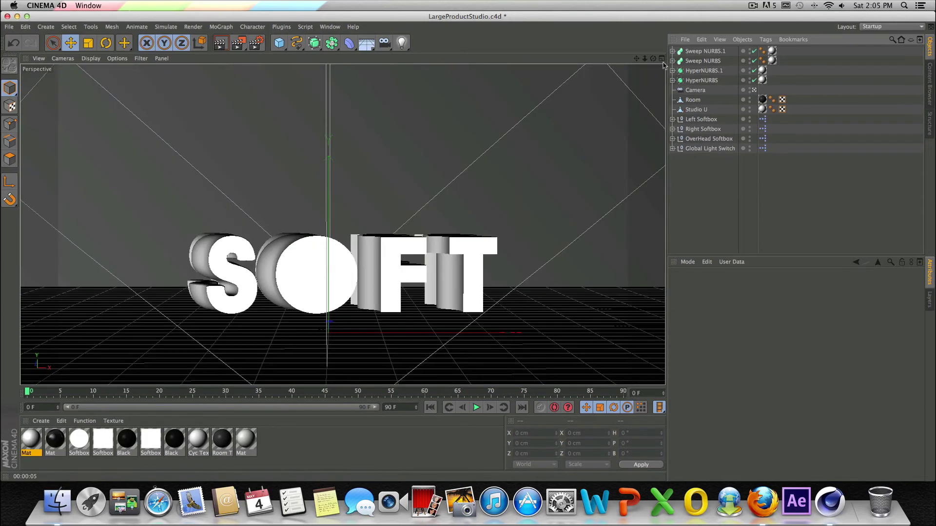
pyautogui.moveTo(653, 58); pyautogui.dragTo(621, 155)
# - Add the Ambient Occlusion effect to the render settings and render a viewport preview of the lit word
pyautogui.click(256, 43)
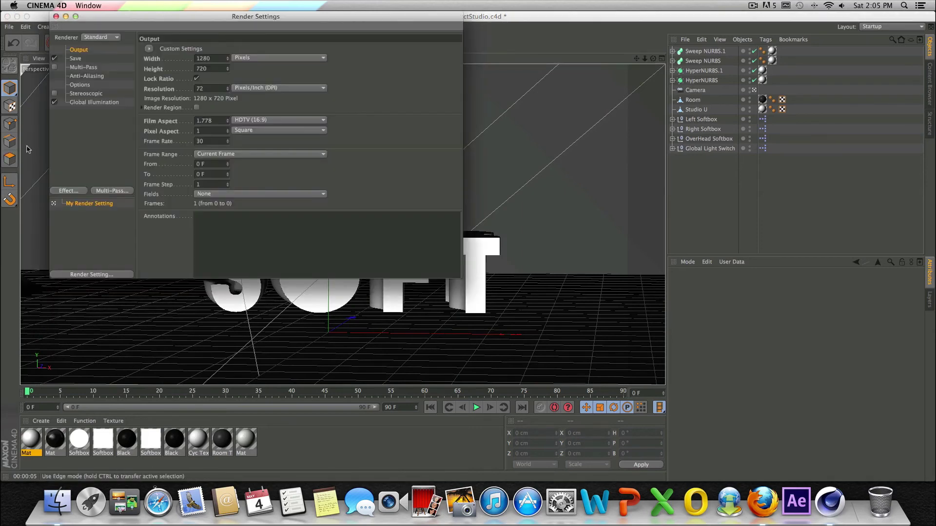
pyautogui.click(60, 191)
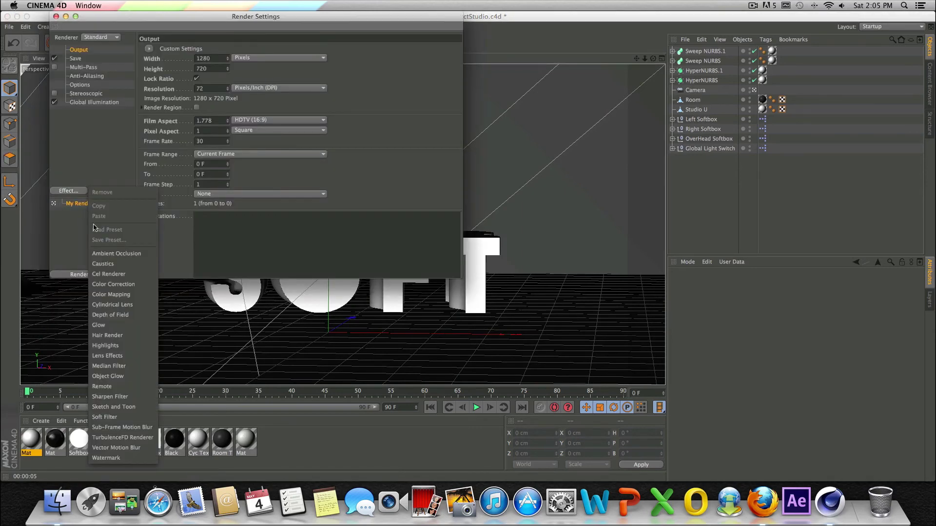
pyautogui.click(115, 254)
pyautogui.click(56, 17)
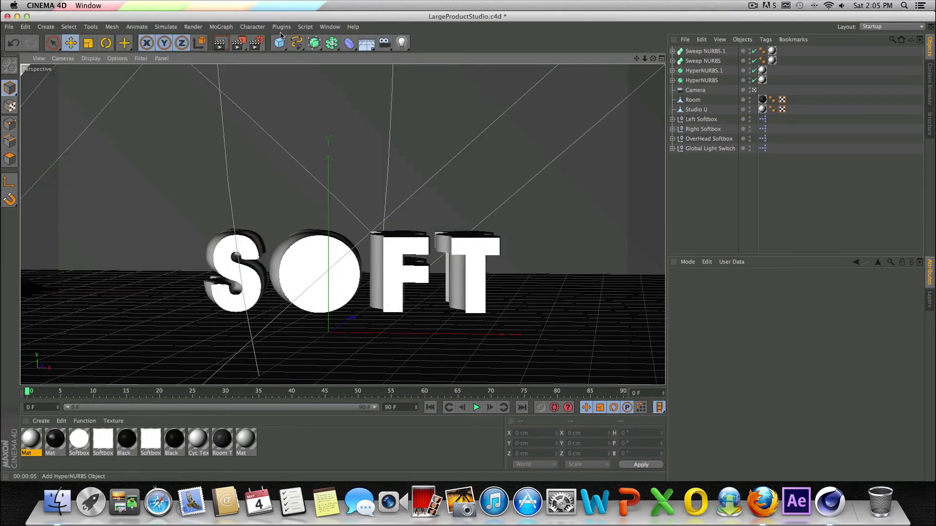
pyautogui.click(221, 43)
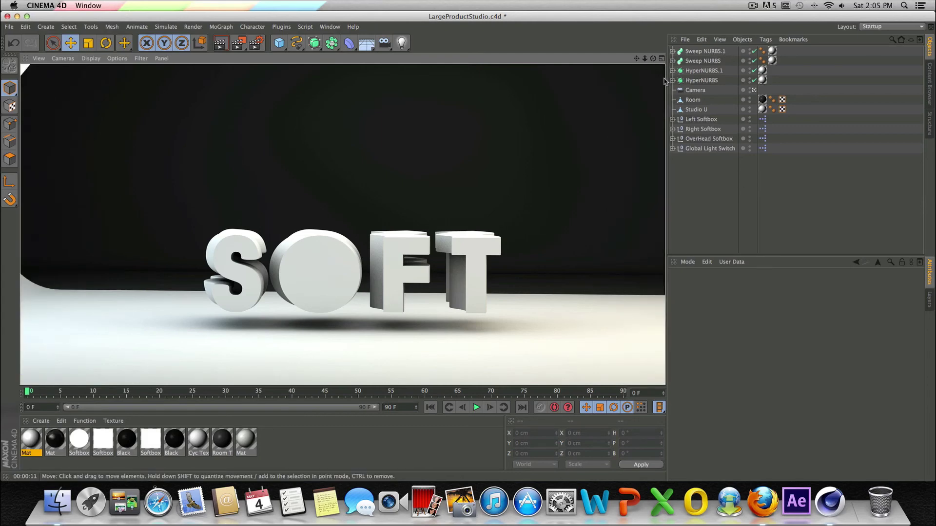
pyautogui.moveTo(653, 58)
pyautogui.mouseDown()
pyautogui.moveTo(614, 80)
pyautogui.moveTo(600, 73)
pyautogui.moveTo(585, 83)
pyautogui.moveTo(621, 95)
pyautogui.moveTo(653, 73)
pyautogui.moveTo(647, 82)
pyautogui.moveTo(649, 61)
pyautogui.moveTo(662, 74)
pyautogui.moveTo(640, 71)
pyautogui.moveTo(657, 46)
pyautogui.moveTo(638, 68)
pyautogui.moveTo(652, 63)
pyautogui.moveTo(688, 81)
pyautogui.moveTo(603, 59)
pyautogui.moveTo(646, 57)
pyautogui.mouseUp()
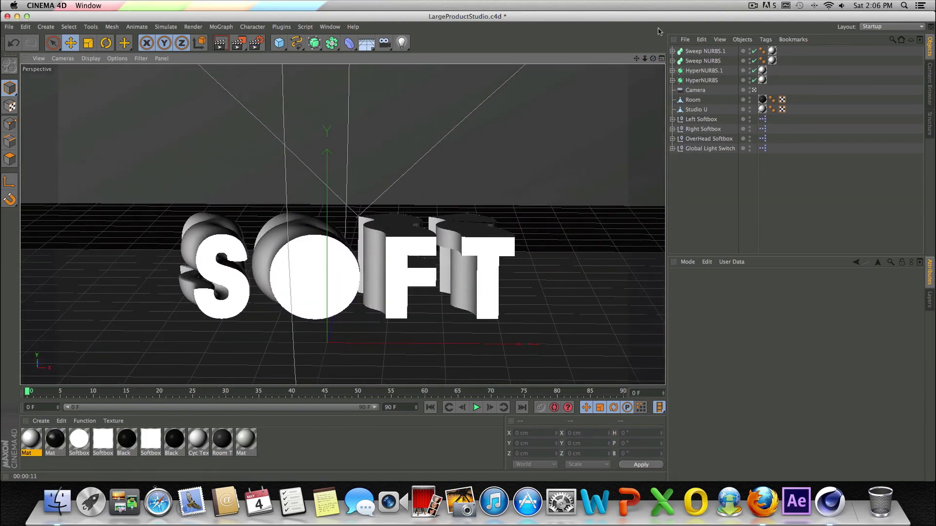